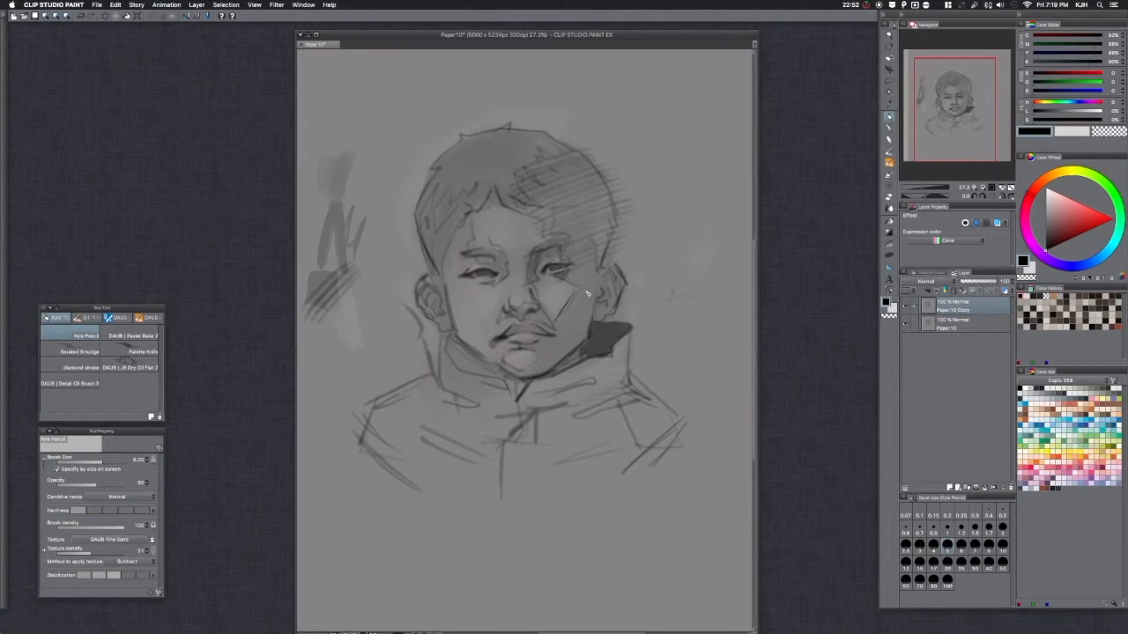
Step: Darken the pencil lines of the lips and add shading strokes to the inner collar beneath the jaw
drag(512, 332, 552, 340)
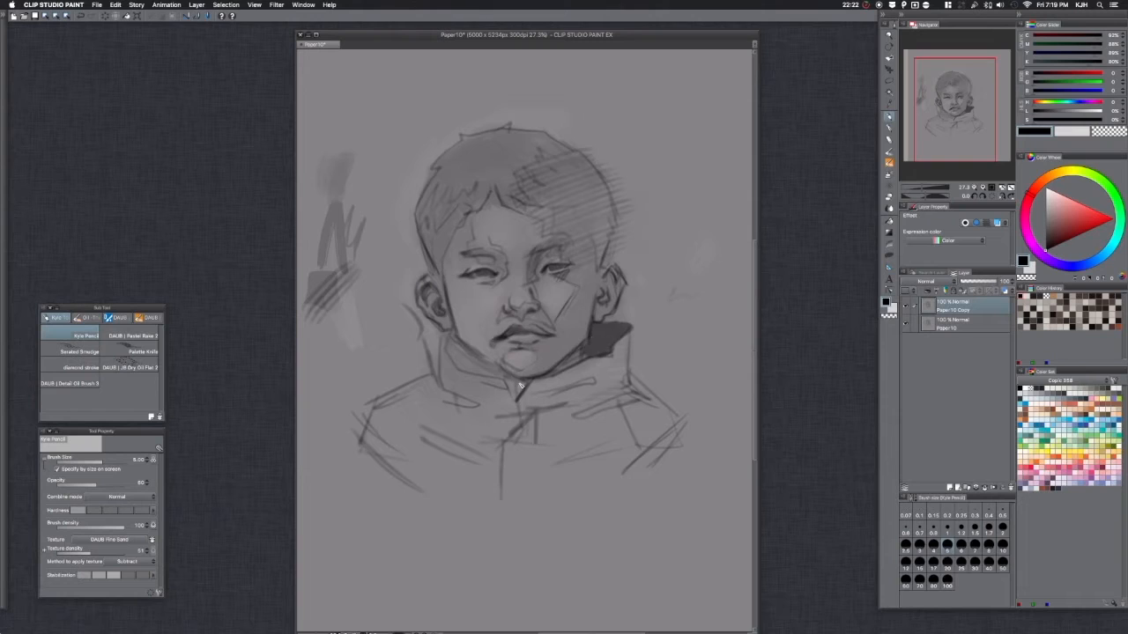
drag(463, 342, 492, 365)
mouse_move(449, 334)
mouse_down()
mouse_move(444, 356)
mouse_move(507, 392)
mouse_move(485, 387)
mouse_up()
mouse_move(455, 390)
mouse_down()
mouse_move(498, 408)
mouse_move(460, 398)
mouse_up()
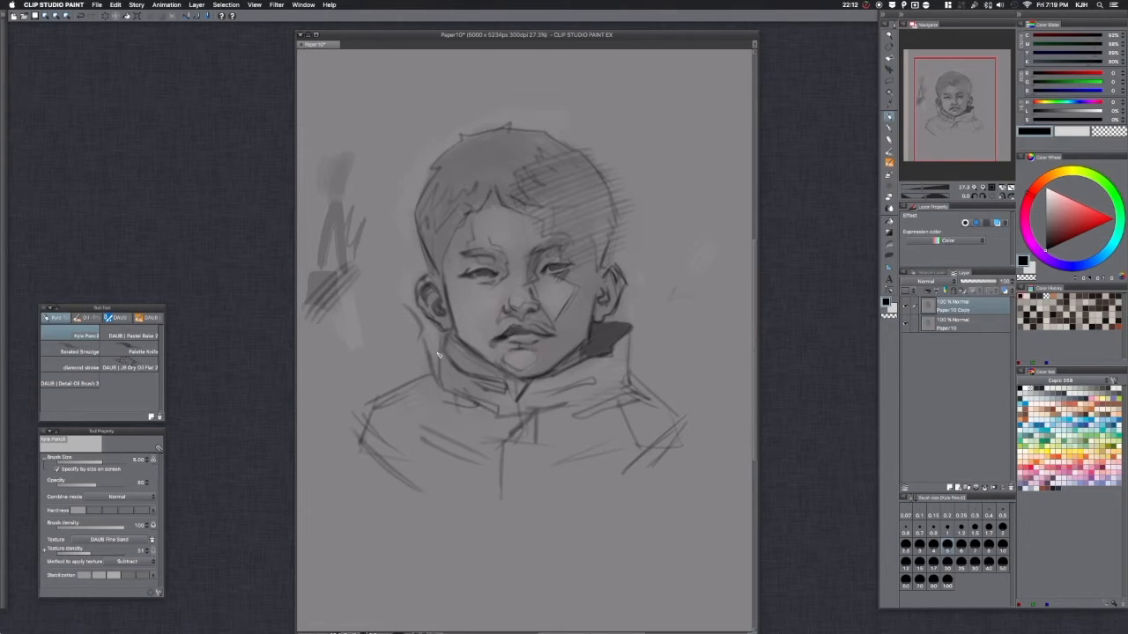
Step: Strengthen the outer collar edge below the ear and the opposite shoulder line with pencil strokes
mouse_move(445, 393)
mouse_down()
mouse_move(429, 326)
mouse_move(442, 340)
mouse_up()
mouse_move(430, 389)
mouse_down()
mouse_move(407, 336)
mouse_move(409, 291)
mouse_up()
mouse_move(564, 410)
mouse_down()
mouse_move(621, 416)
mouse_move(635, 378)
mouse_move(706, 429)
mouse_move(649, 449)
mouse_up()
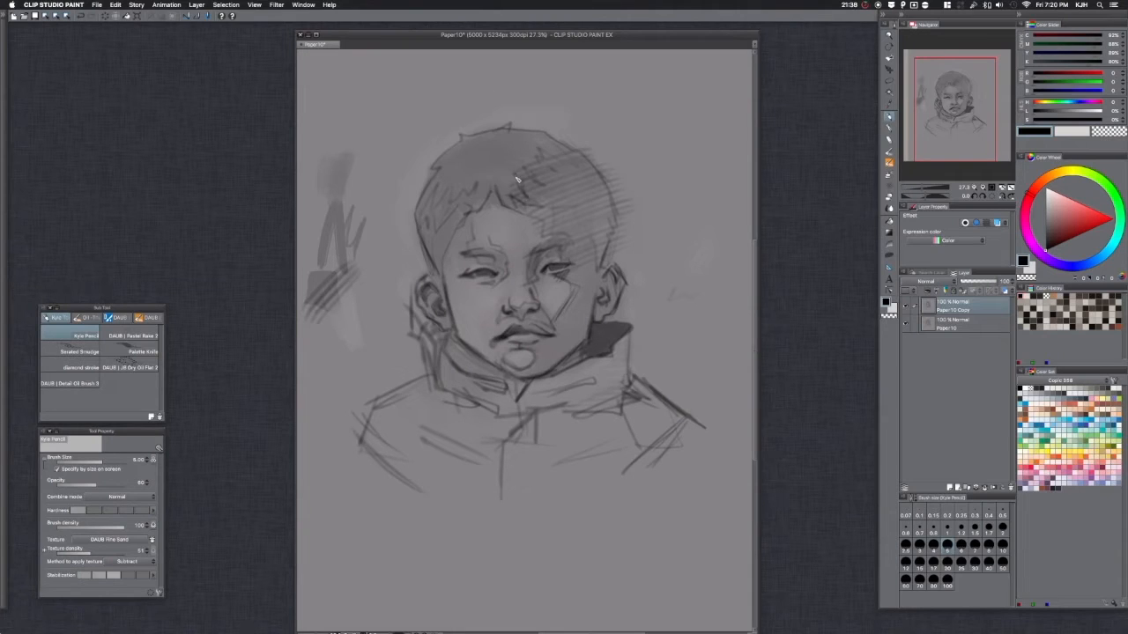
Step: Add short pencil strokes to the hair along the shadow edge, at the temple and down toward the brow
mouse_move(522, 185)
mouse_down()
mouse_move(534, 177)
mouse_move(525, 182)
mouse_up()
drag(536, 152, 546, 160)
drag(536, 141, 554, 151)
mouse_move(435, 172)
mouse_down()
mouse_move(421, 192)
mouse_move(429, 167)
mouse_up()
drag(462, 223, 429, 227)
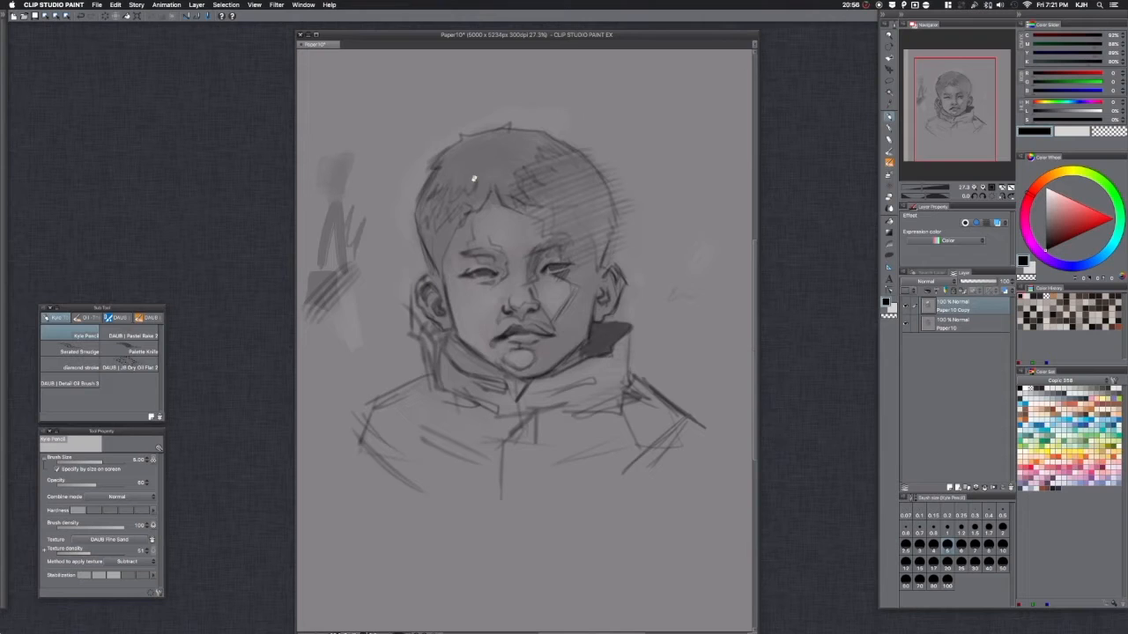
drag(547, 239, 553, 217)
Step: Switch to Safari with the CLIP STUDIO PAINT EX page, hide the bookmarks sidebar and reposition the window
mouse_move(921, 631)
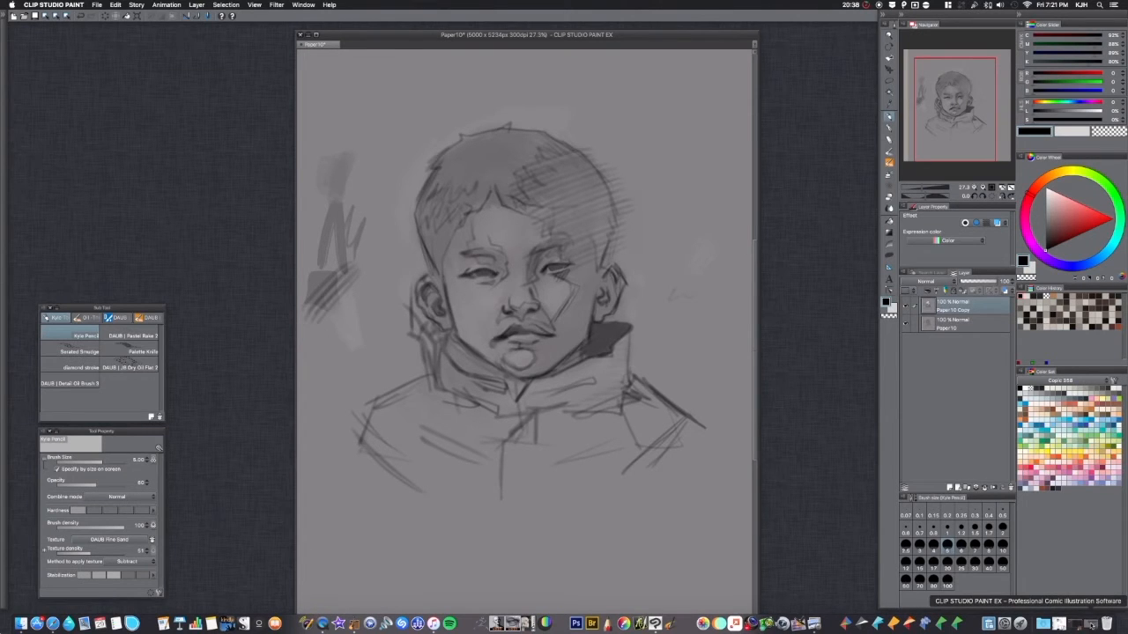
click(1022, 624)
drag(739, 143, 684, 129)
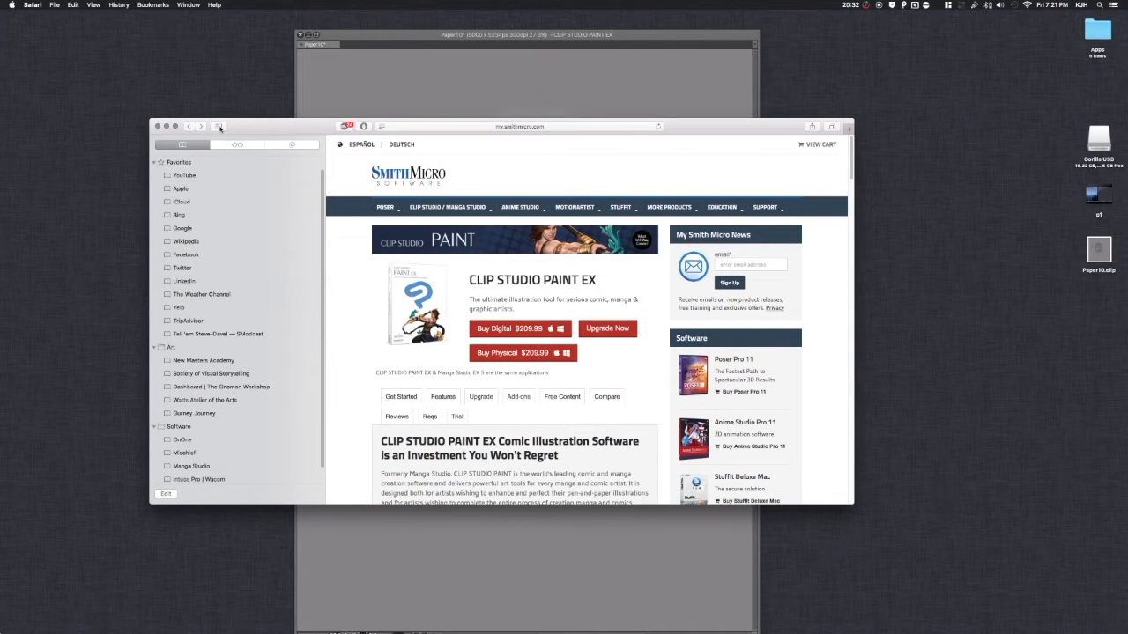
click(221, 129)
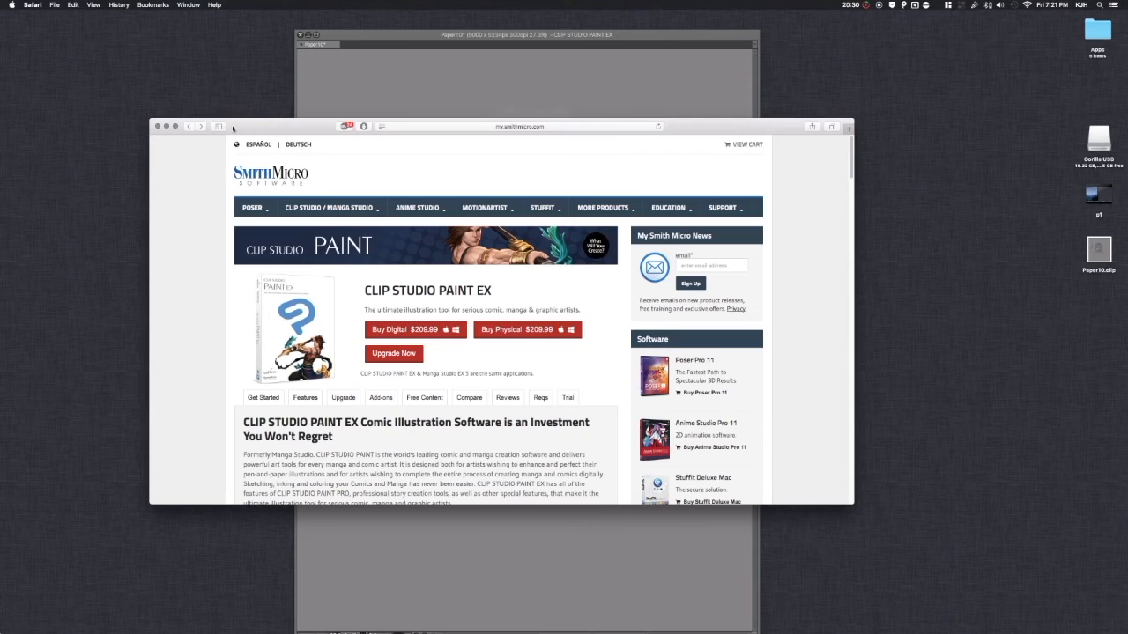
drag(305, 133, 352, 131)
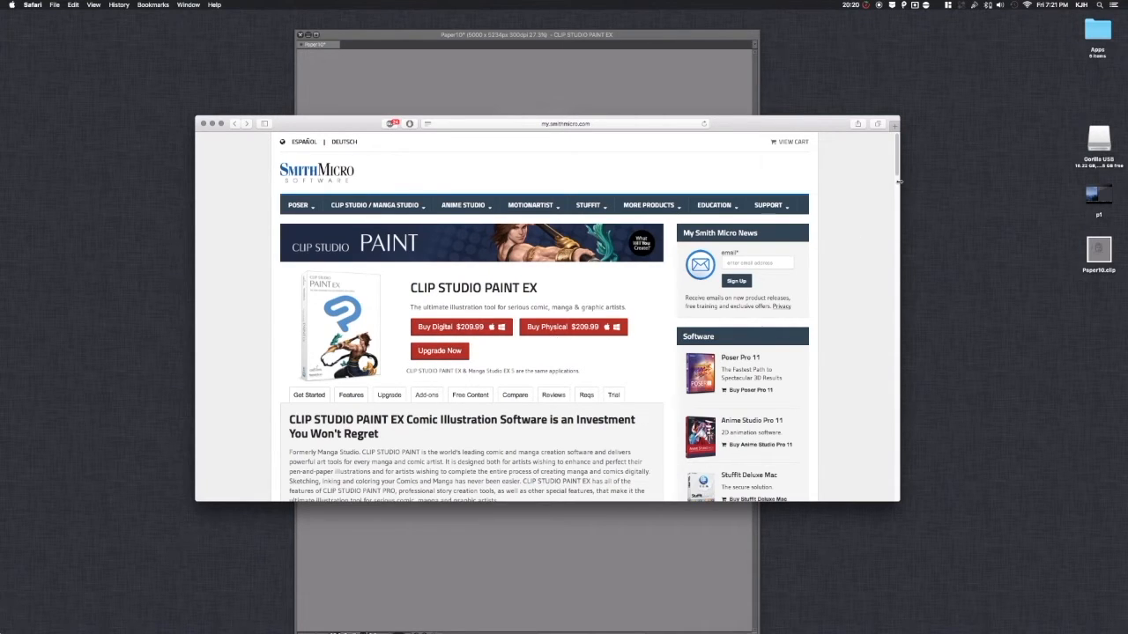
mouse_move(897, 173)
mouse_down()
mouse_move(889, 277)
mouse_move(896, 172)
mouse_up()
Step: Open the CLIP STUDIO PAINT PRO product page, review its purchase and trial options, and return to Clip Studio Paint
mouse_move(375, 205)
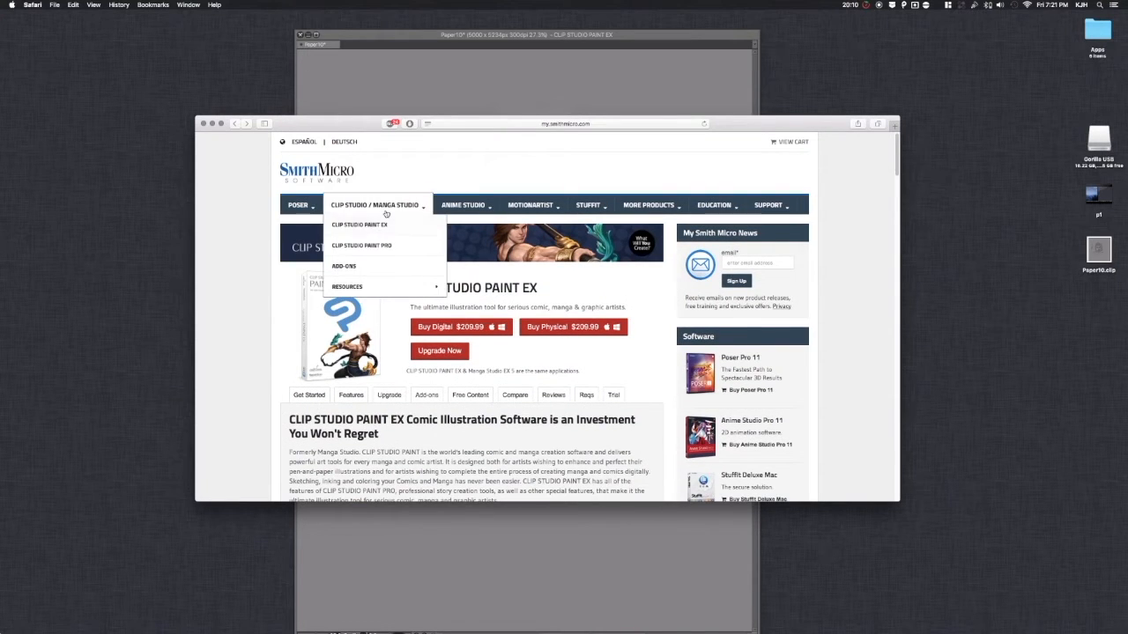
click(384, 265)
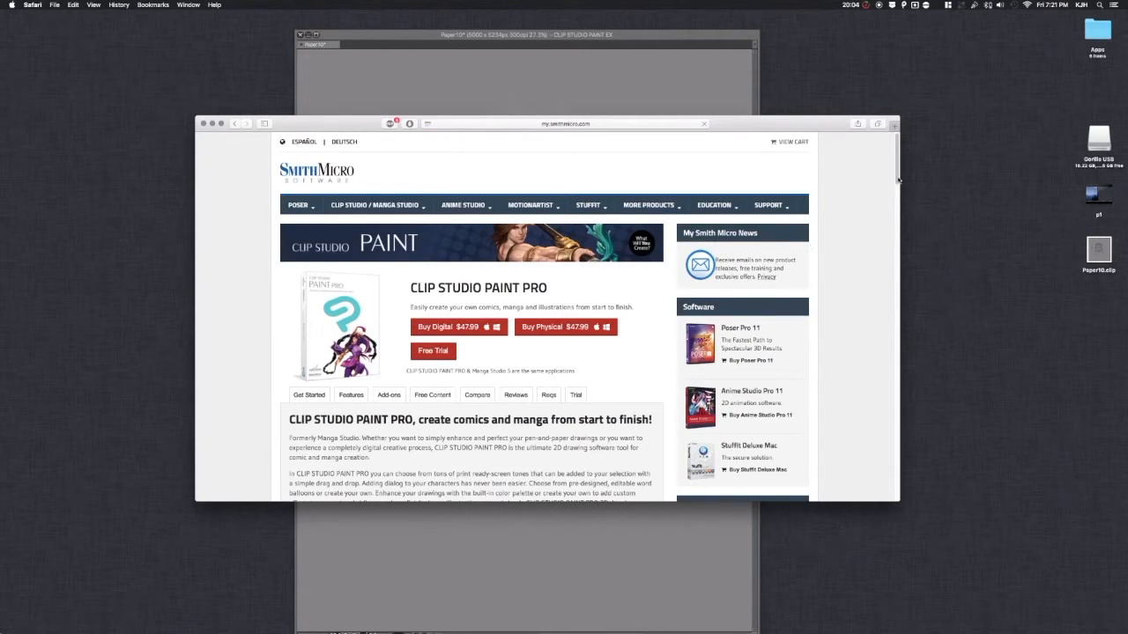
scroll(896, 183, down, 1)
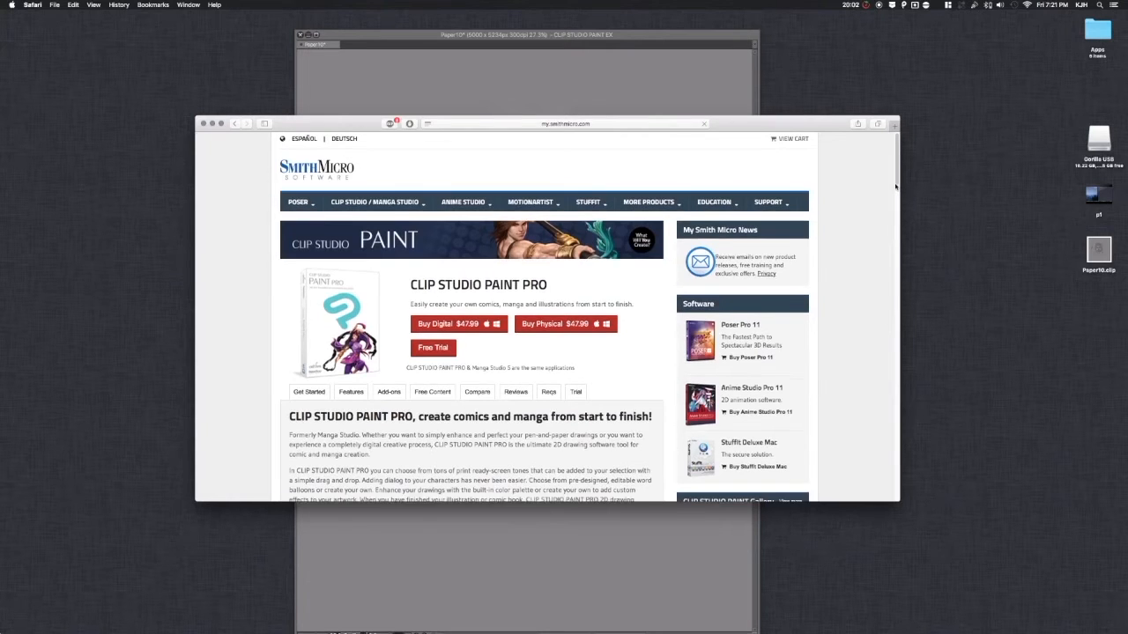
scroll(546, 299, down, 3)
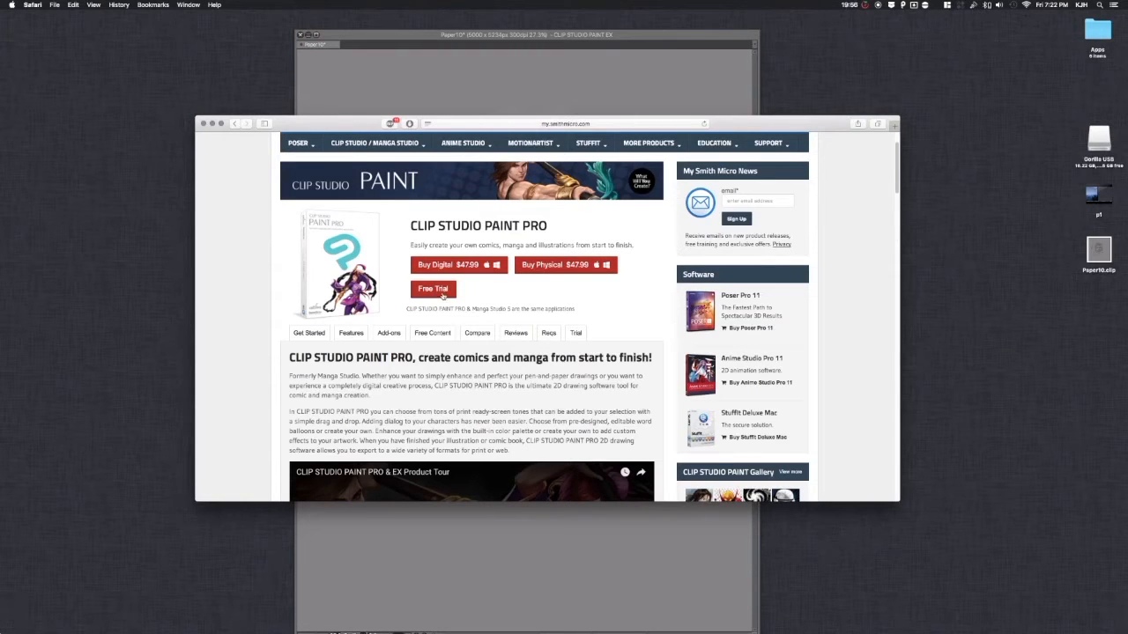
mouse_move(897, 185)
mouse_down()
mouse_move(858, 362)
mouse_move(848, 358)
mouse_move(881, 216)
mouse_move(878, 180)
mouse_up()
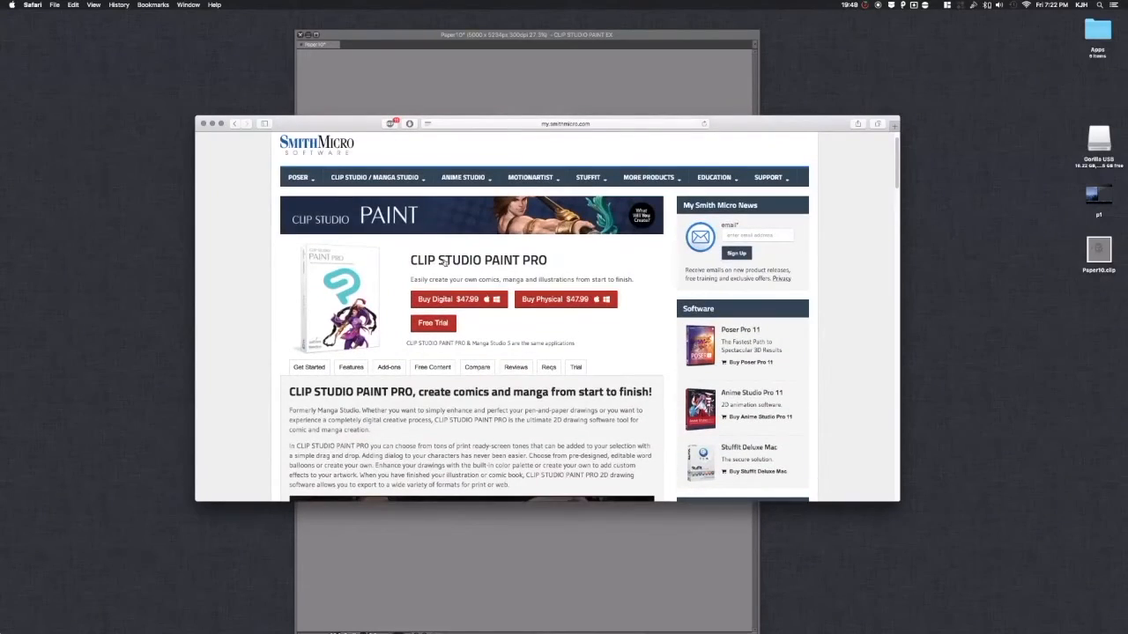
mouse_move(378, 186)
mouse_move(406, 173)
drag(211, 127, 212, 155)
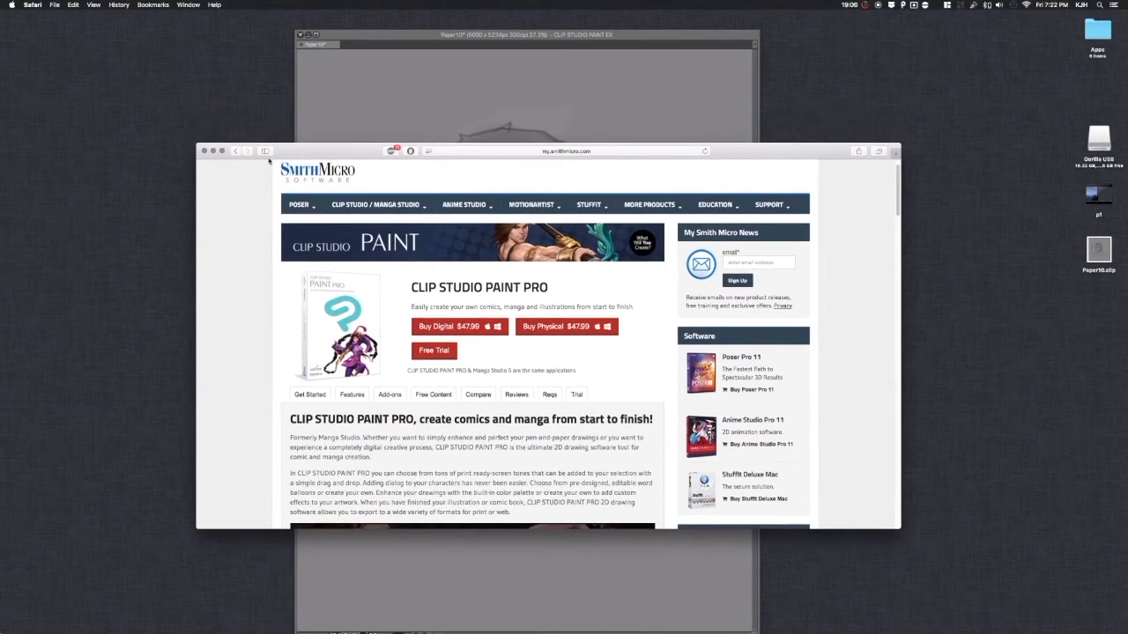
click(213, 152)
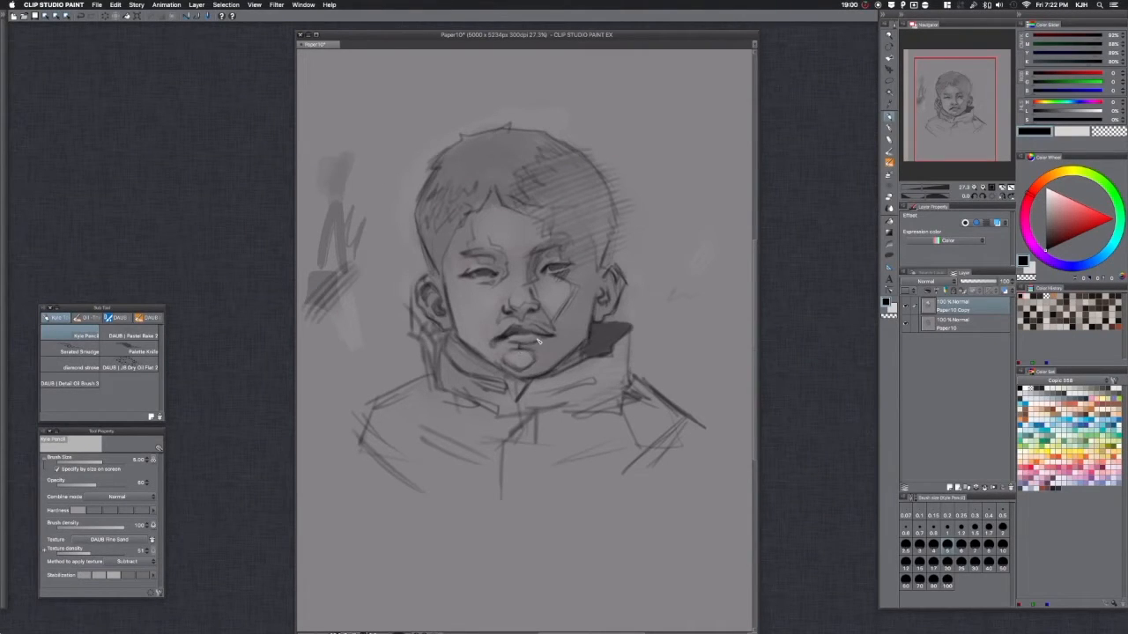
Step: Strengthen the pencil lines on the face's shadow side, the jacket's front opening and the raised collar edge
mouse_move(557, 319)
mouse_down()
mouse_move(577, 289)
mouse_move(573, 263)
mouse_up()
drag(570, 197, 597, 270)
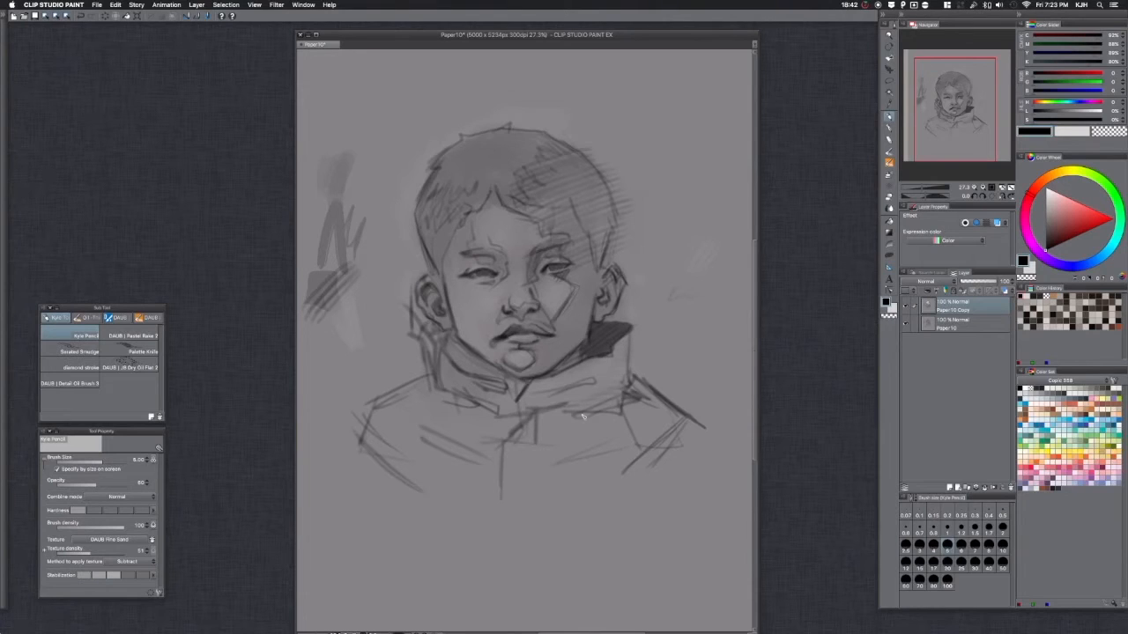
mouse_move(552, 397)
mouse_down()
mouse_move(584, 389)
mouse_move(515, 418)
mouse_move(503, 446)
mouse_move(511, 394)
mouse_move(525, 394)
mouse_move(511, 439)
mouse_move(507, 511)
mouse_up()
drag(505, 453, 508, 511)
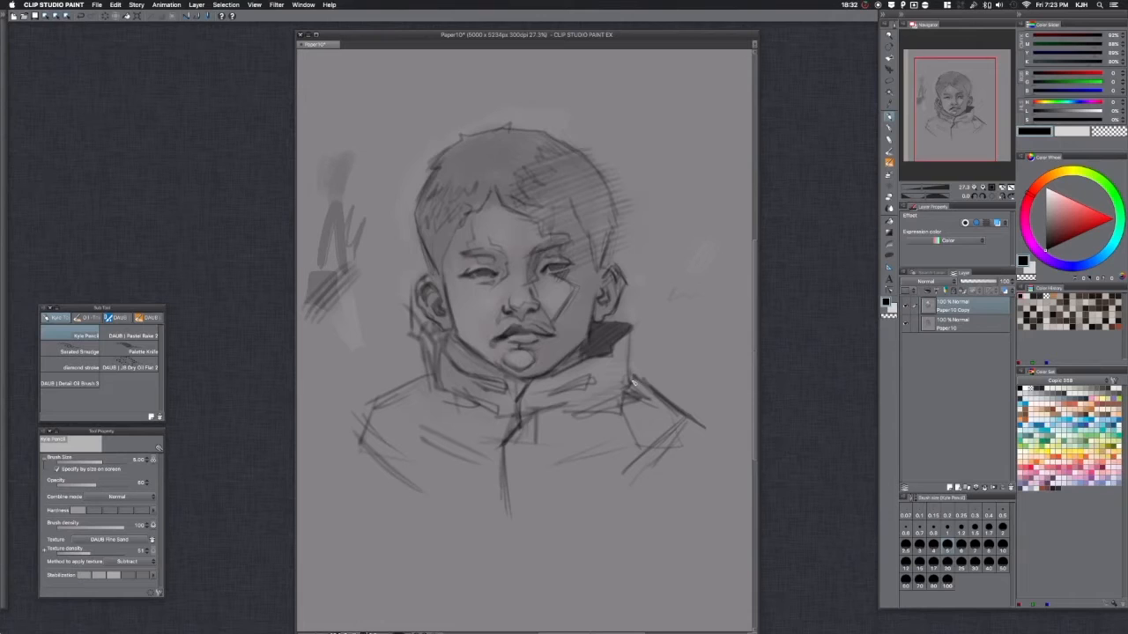
drag(627, 354, 630, 379)
mouse_move(631, 328)
mouse_down()
mouse_move(631, 380)
mouse_move(613, 398)
mouse_up()
Step: Switch to the Lasso Fill tool
click(888, 141)
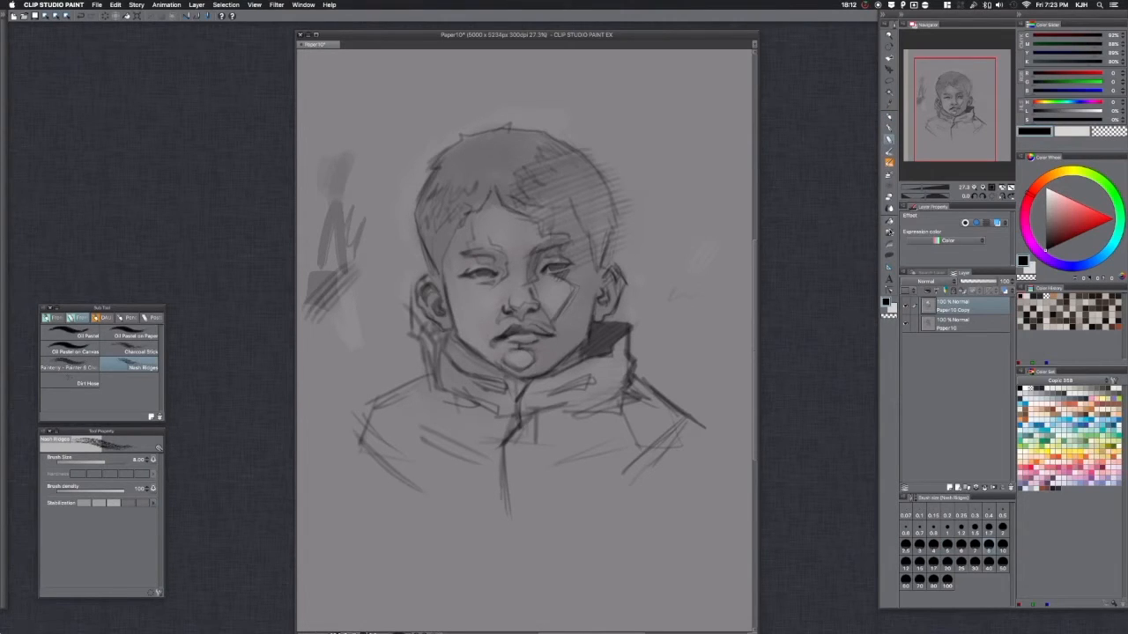
click(888, 225)
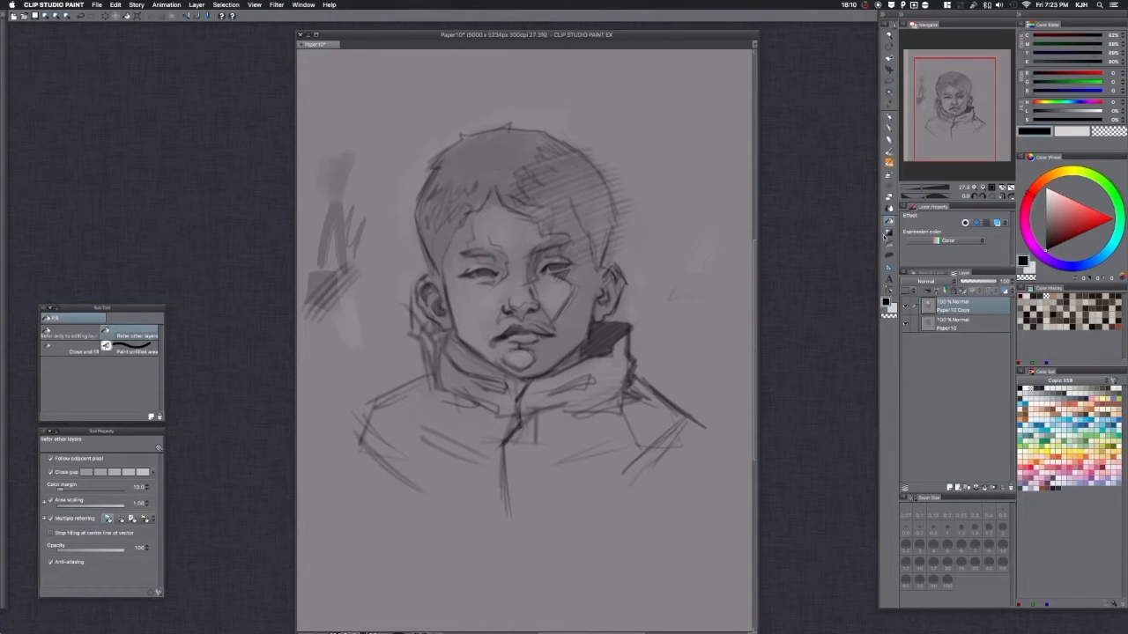
click(889, 259)
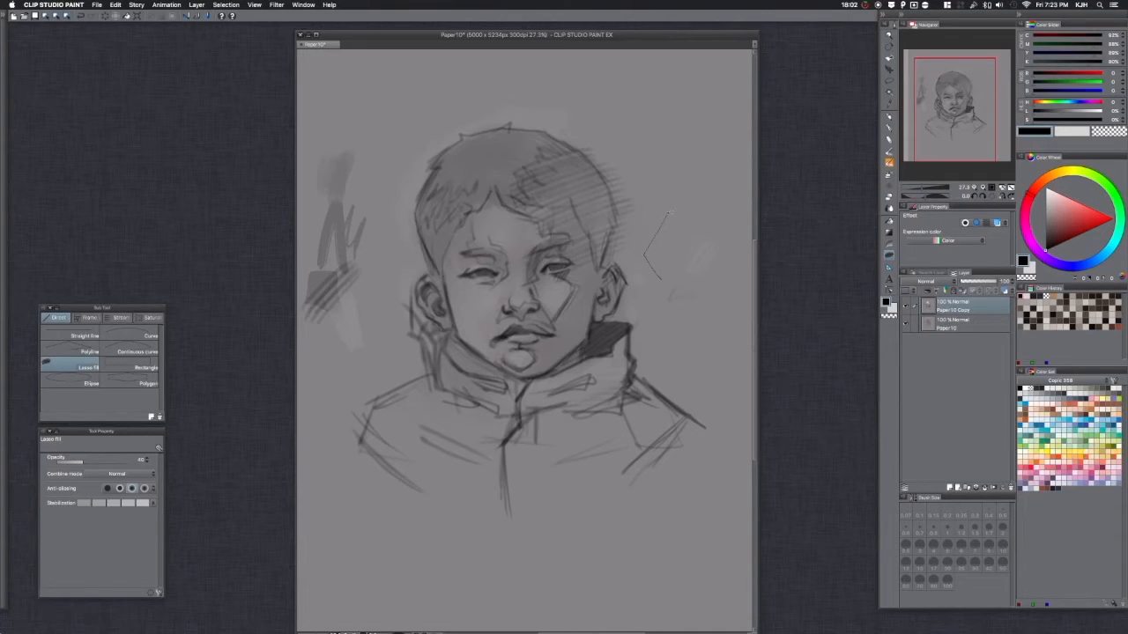
Step: Try out Lasso Fill with three angular test shapes beside the head, and undo them
drag(673, 291, 689, 307)
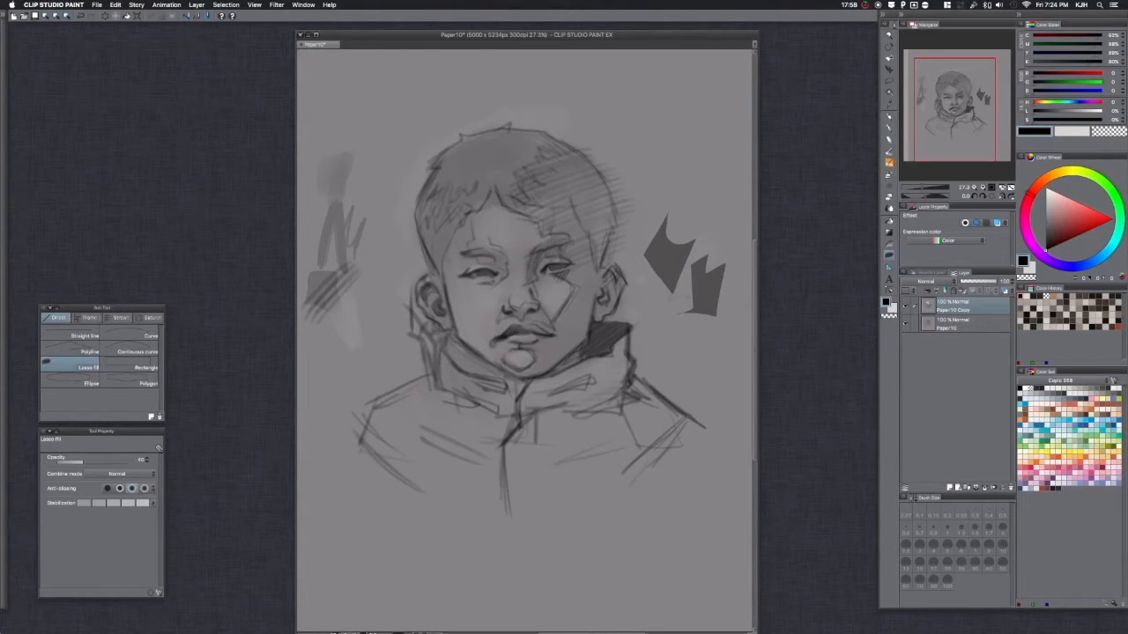
drag(705, 367, 704, 370)
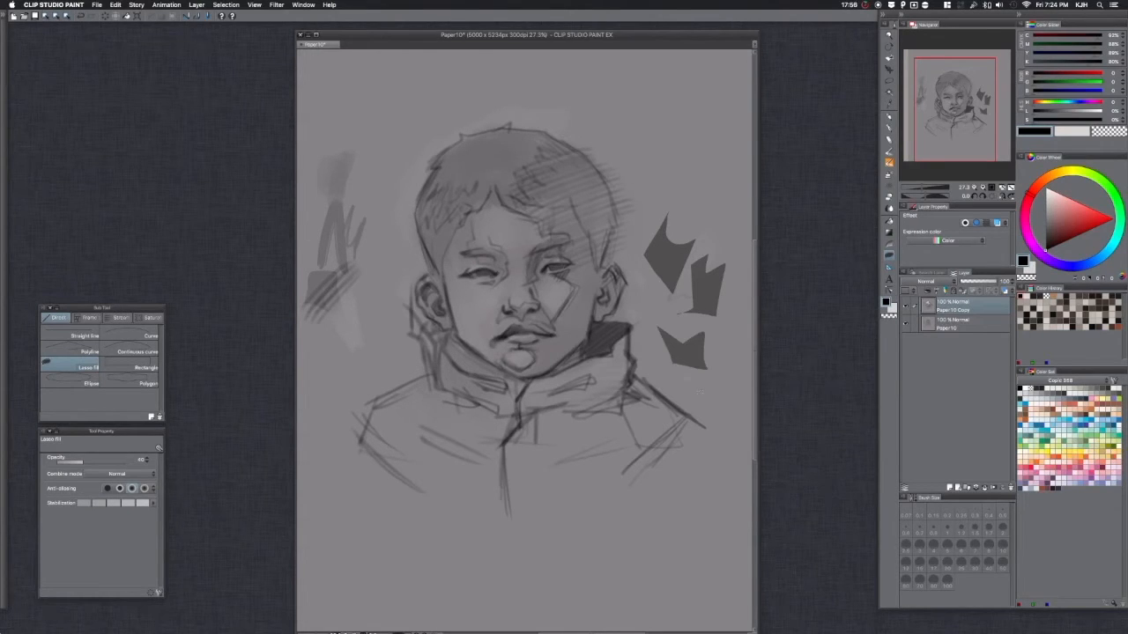
key(super+z)
key(super+z)
key(super+z)
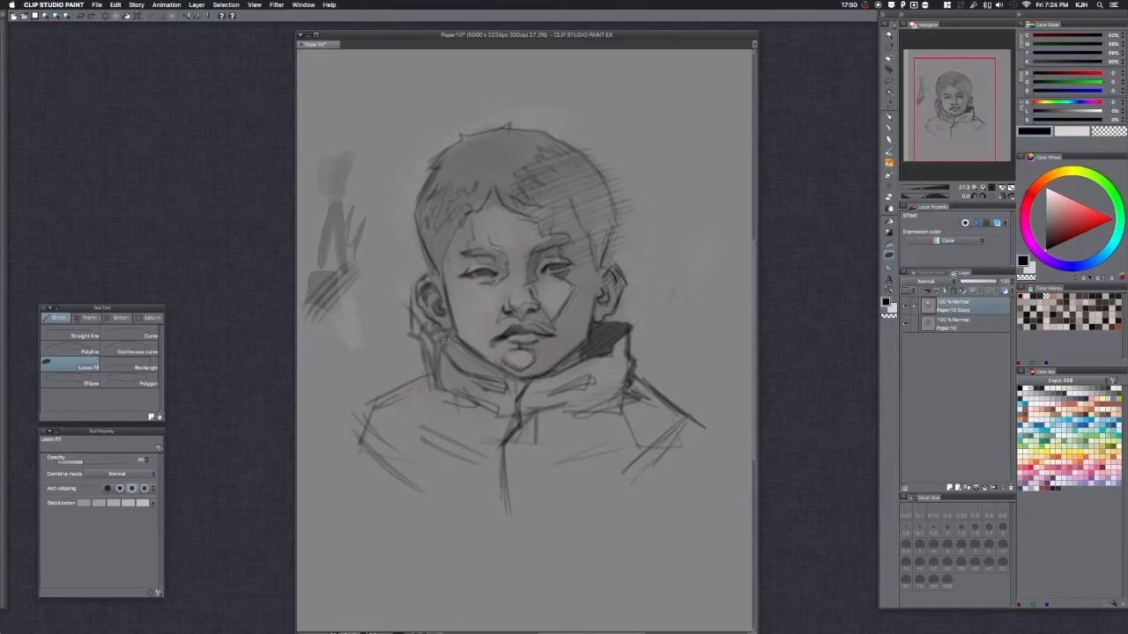
Step: Test Lasso Fill on the cheek and beside the collar, undo the tests, and lower the fill opacity
drag(562, 329, 542, 353)
key(super+z)
key(super+bracketleft)
drag(382, 328, 370, 366)
key(super+z)
Step: Fill the face's shadow side and the dark hair masses with Lasso Fill, leaving a jagged highlight band across the hair
mouse_move(504, 363)
mouse_down()
mouse_move(523, 340)
mouse_move(542, 334)
mouse_move(504, 336)
mouse_move(512, 325)
mouse_move(552, 331)
mouse_move(577, 287)
mouse_move(556, 269)
mouse_move(570, 262)
mouse_move(560, 238)
mouse_move(513, 208)
mouse_move(518, 179)
mouse_move(543, 170)
mouse_move(554, 140)
mouse_move(603, 166)
mouse_move(614, 188)
mouse_move(620, 226)
mouse_move(602, 264)
mouse_move(626, 285)
mouse_move(579, 360)
mouse_move(506, 379)
mouse_up()
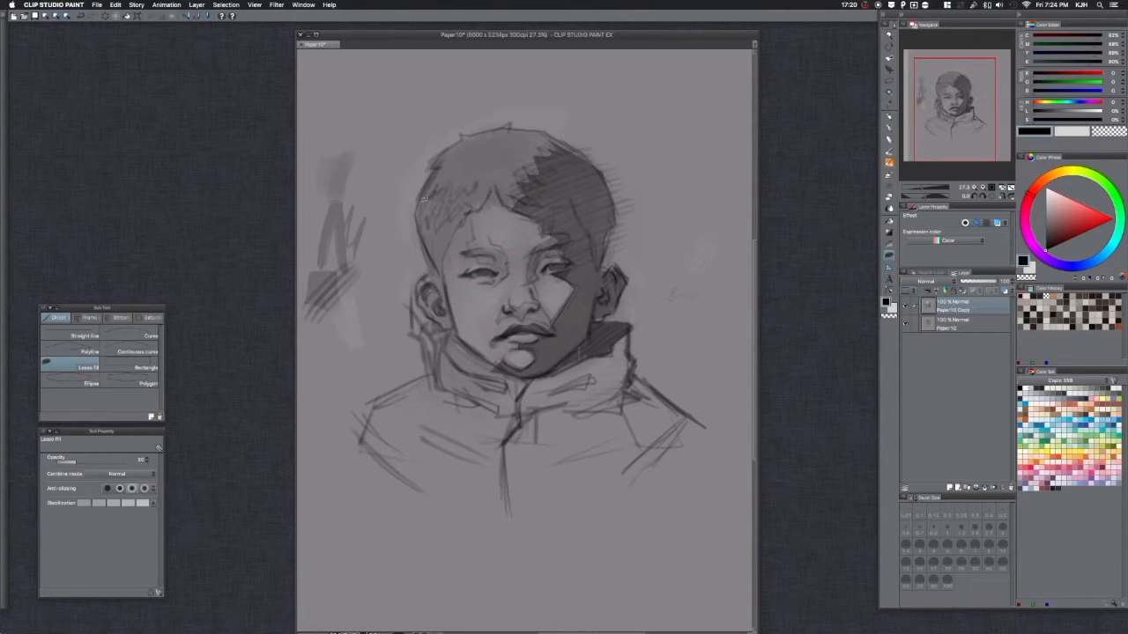
mouse_move(424, 199)
mouse_down()
mouse_move(473, 189)
mouse_move(483, 201)
mouse_move(430, 253)
mouse_move(425, 243)
mouse_up()
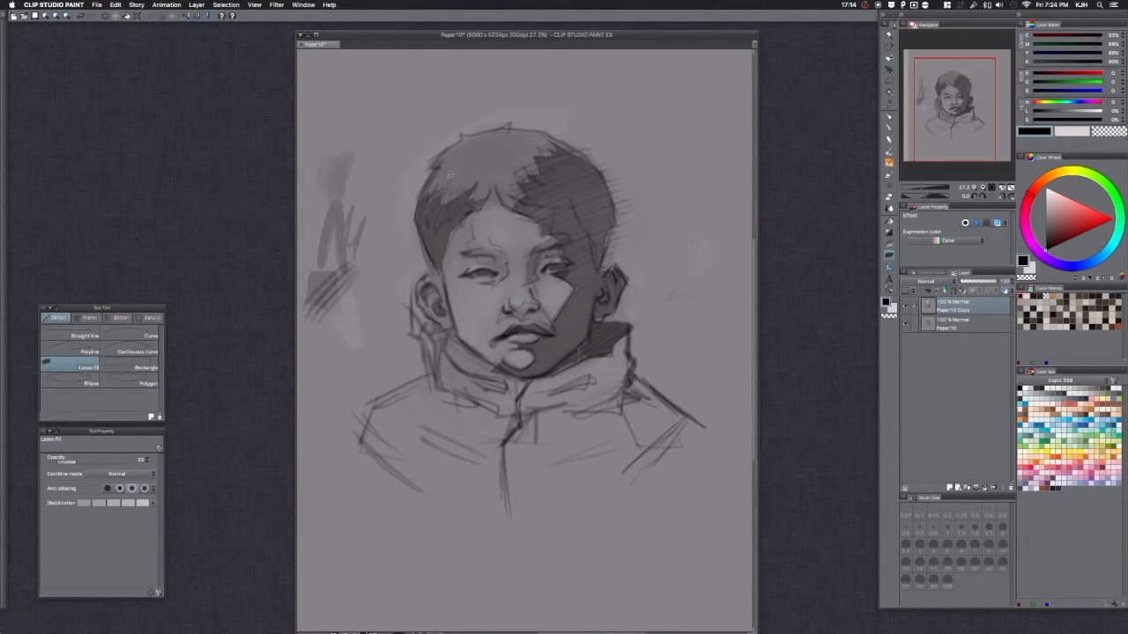
mouse_move(476, 171)
mouse_down()
mouse_move(494, 186)
mouse_move(543, 136)
mouse_move(474, 132)
mouse_move(439, 152)
mouse_up()
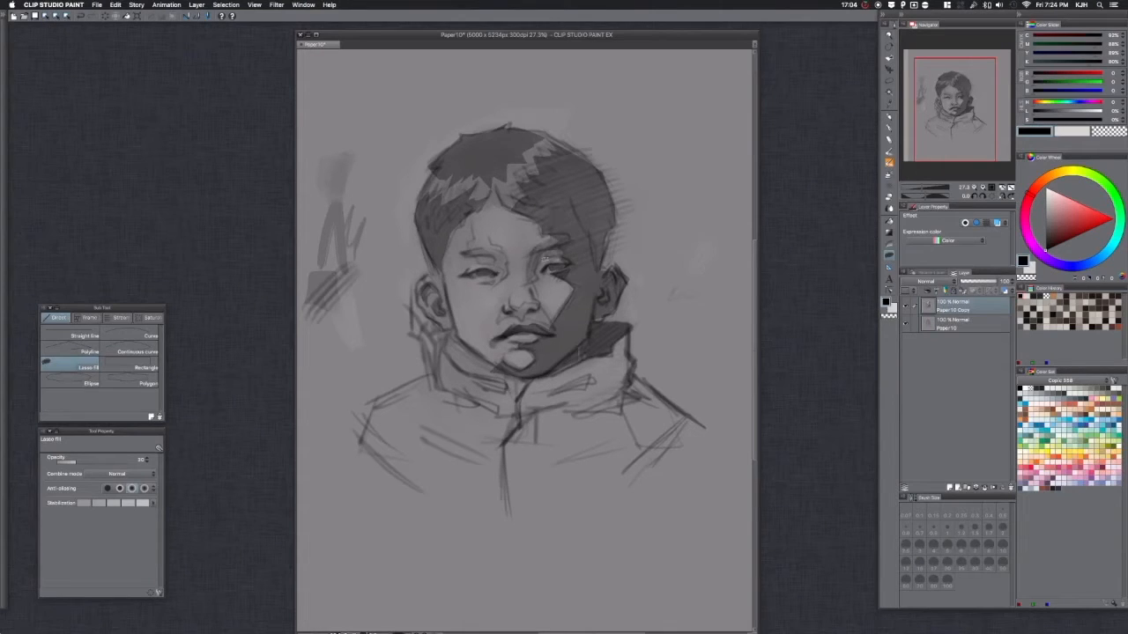
Step: Try several Lasso Fill shadow shapes around both eye sockets and undo them
mouse_move(543, 265)
mouse_down()
mouse_move(536, 279)
mouse_move(529, 253)
mouse_move(542, 245)
mouse_up()
mouse_move(495, 275)
mouse_down()
mouse_move(464, 257)
mouse_move(498, 256)
mouse_up()
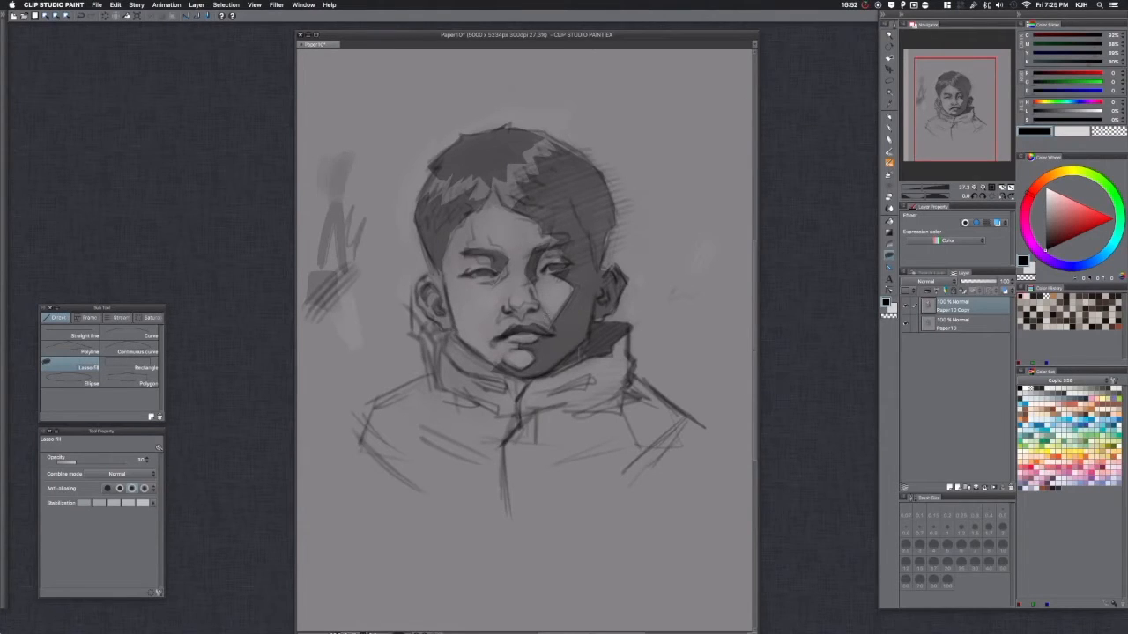
key(super+z)
key(super+z)
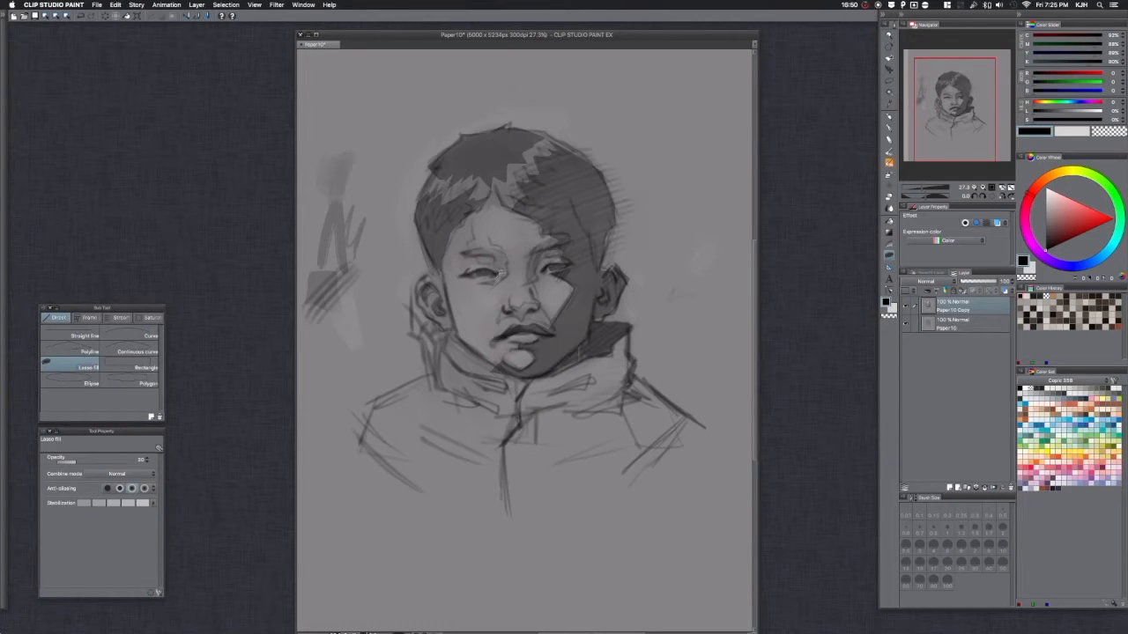
mouse_move(526, 278)
mouse_down()
mouse_move(529, 245)
mouse_move(555, 245)
mouse_move(552, 265)
mouse_up()
key(super+z)
mouse_move(495, 275)
mouse_down()
mouse_move(487, 251)
mouse_move(464, 250)
mouse_move(467, 264)
mouse_move(499, 278)
mouse_up()
key(super+z)
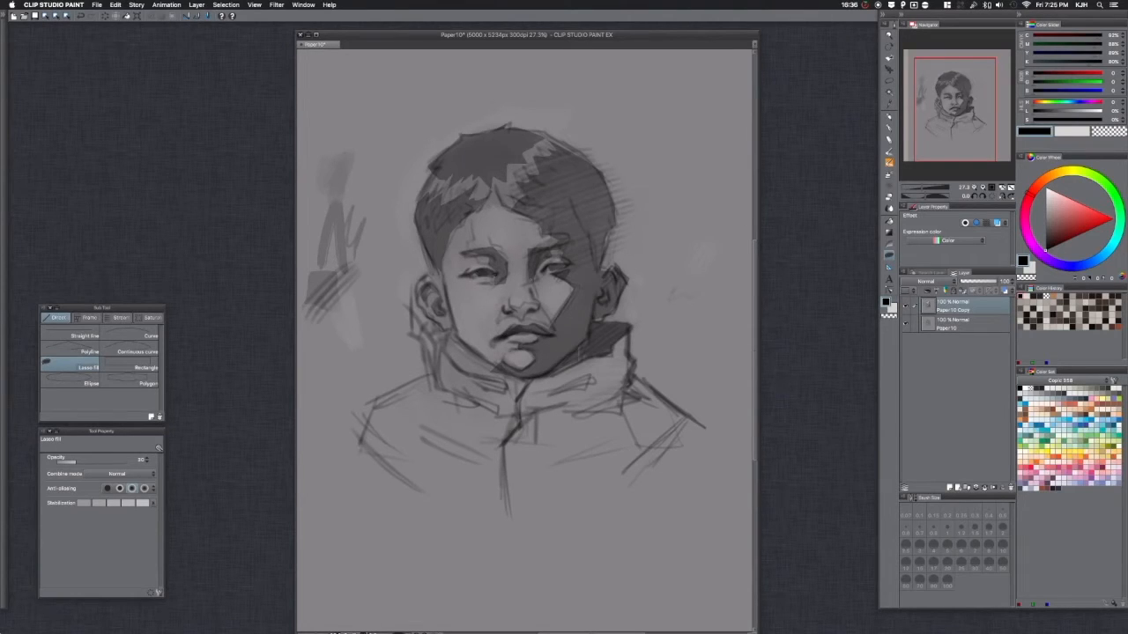
key(super+z)
Step: Fill small shadow shapes around the eyes, ear and nose and on the inner collar
mouse_move(555, 266)
mouse_down()
mouse_move(482, 272)
mouse_move(493, 271)
mouse_move(446, 308)
mouse_move(426, 284)
mouse_move(448, 310)
mouse_move(436, 305)
mouse_up()
mouse_move(520, 314)
mouse_down()
mouse_move(499, 315)
mouse_move(538, 307)
mouse_move(527, 312)
mouse_up()
mouse_move(498, 385)
mouse_down()
mouse_move(442, 353)
mouse_move(446, 379)
mouse_move(492, 409)
mouse_move(480, 393)
mouse_move(496, 386)
mouse_up()
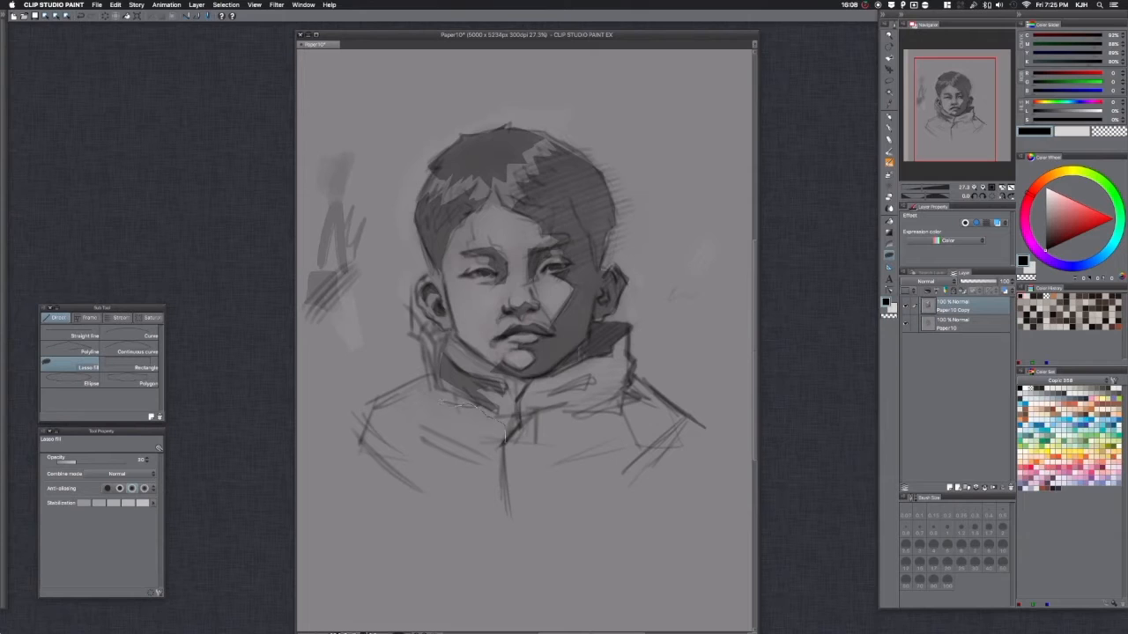
Step: Fill the jacket's shadow shapes on both shoulders and along the front opening with Lasso Fill
mouse_move(422, 437)
mouse_down()
mouse_move(429, 488)
mouse_move(366, 442)
mouse_up()
drag(370, 402, 433, 376)
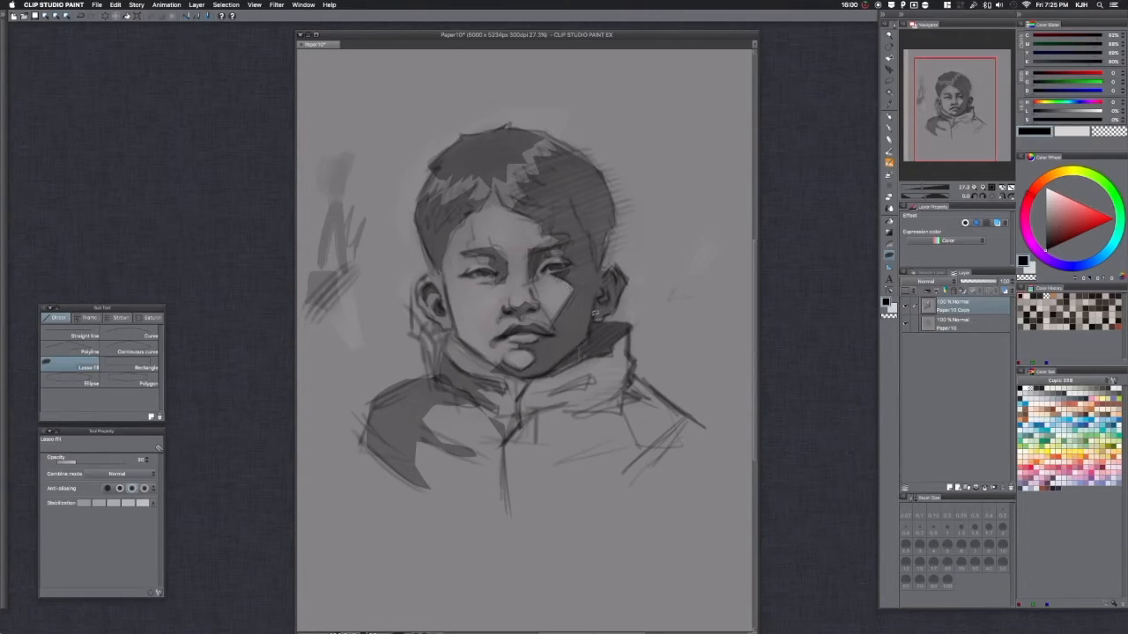
drag(921, 191, 927, 187)
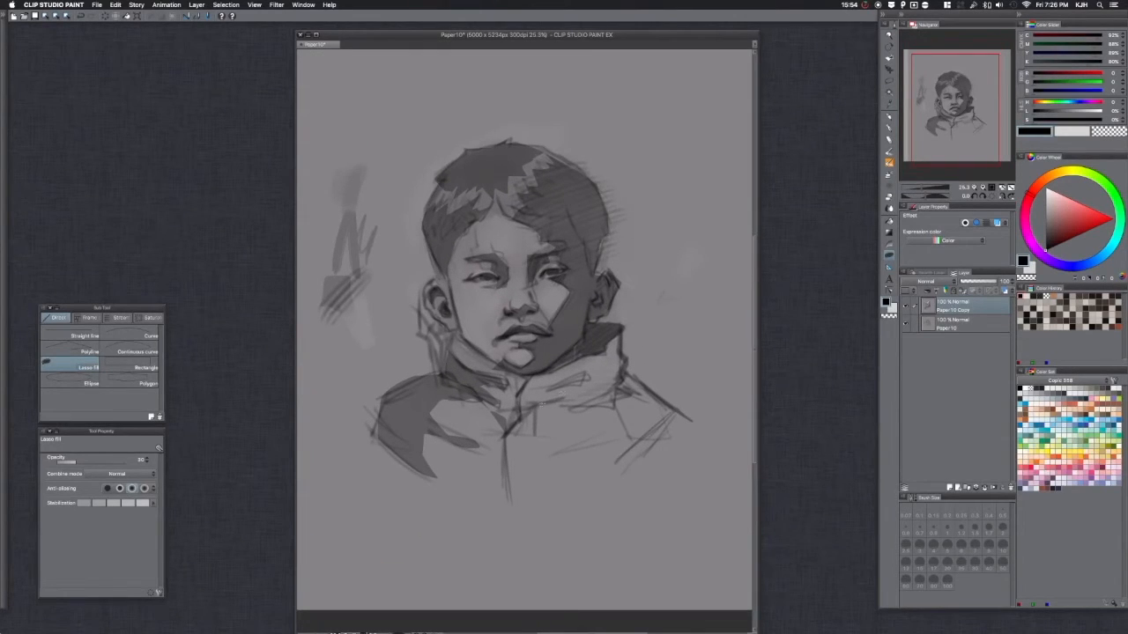
drag(525, 388, 510, 501)
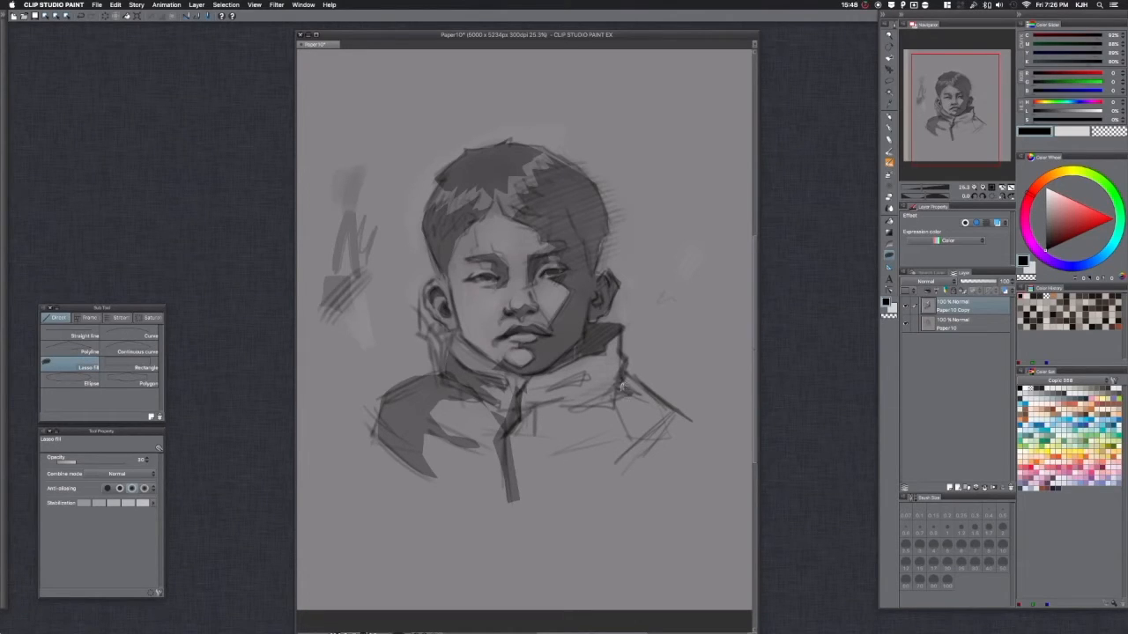
mouse_move(574, 465)
mouse_down()
mouse_move(604, 468)
mouse_move(611, 407)
mouse_move(565, 473)
mouse_move(624, 482)
mouse_up()
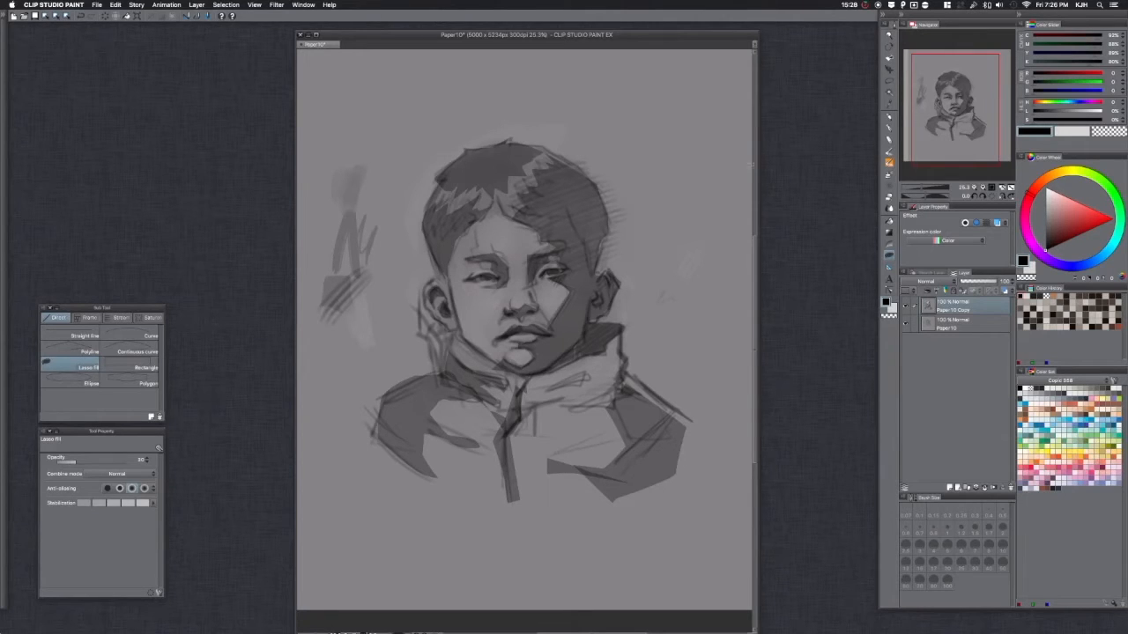
Step: Look through the main menu commands and their assigned keys in Shortcut Settings, including the layer and selection entries
click(53, 4)
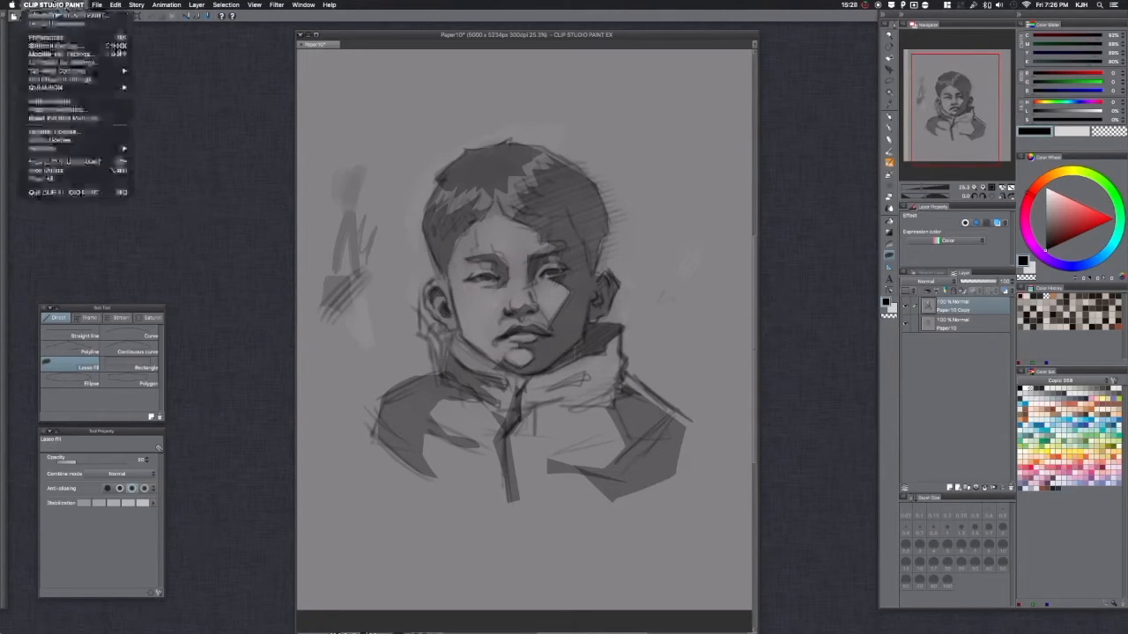
click(75, 46)
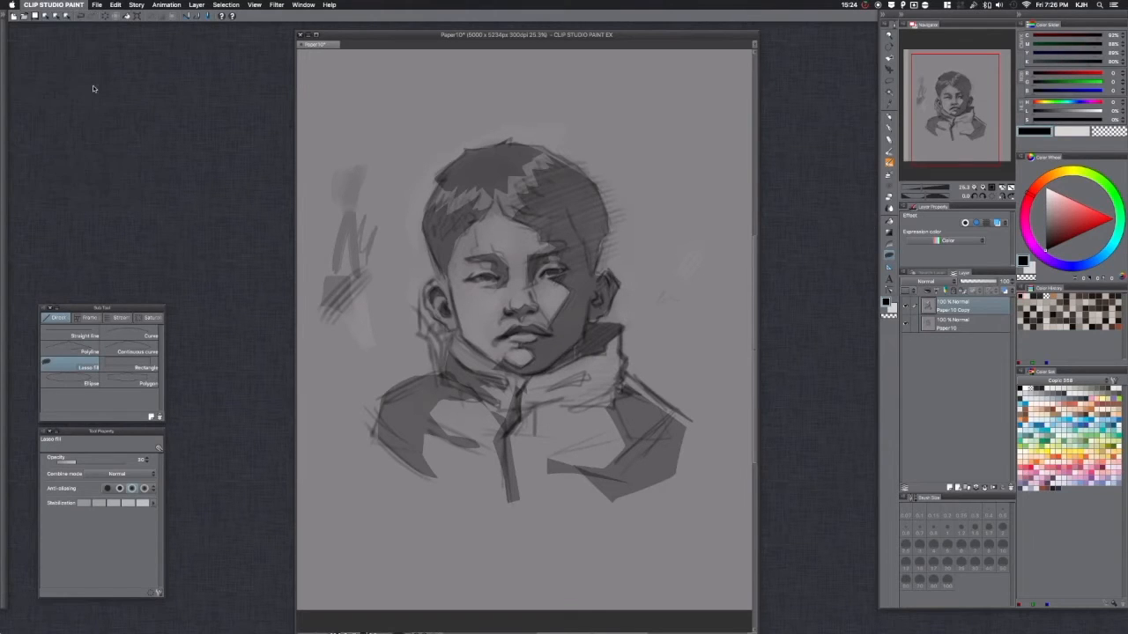
drag(522, 180, 501, 204)
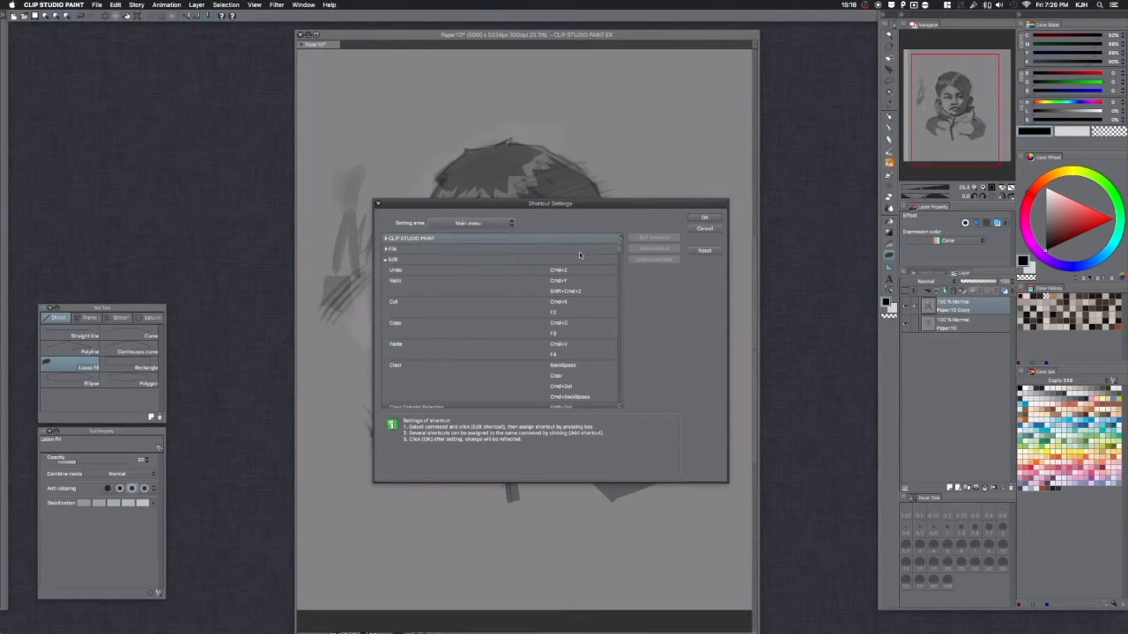
drag(619, 249, 610, 356)
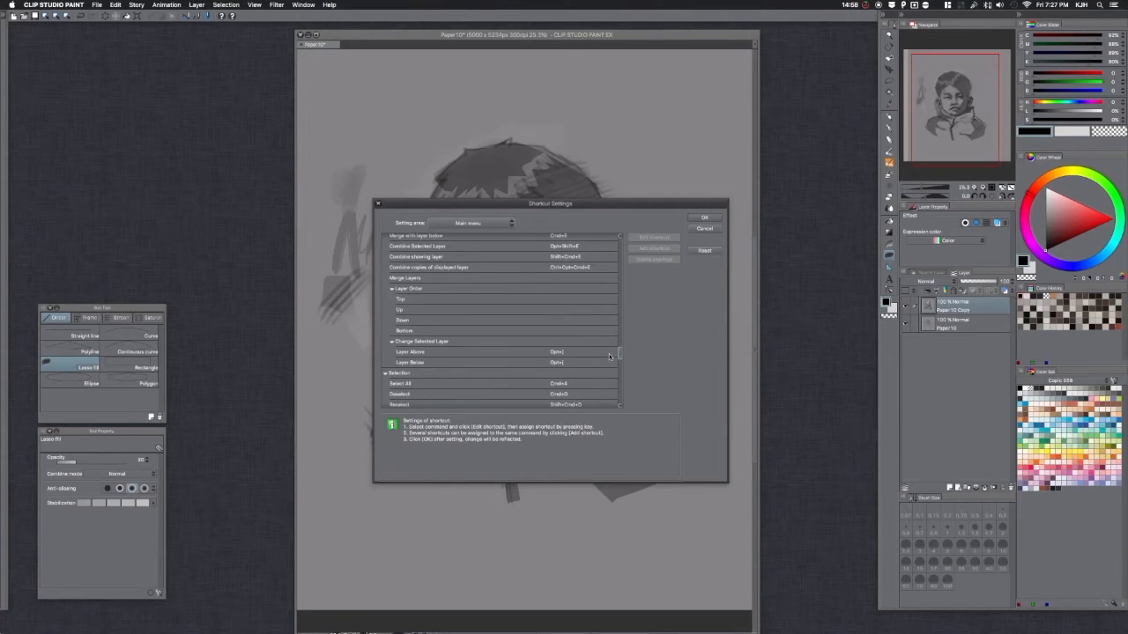
mouse_move(609, 356)
mouse_down()
mouse_move(610, 321)
mouse_move(566, 230)
mouse_up()
Step: Examine the tool shortcuts, including the sub tools in the Kyle Tools group, and close Shortcut Settings without changes
click(495, 225)
click(475, 254)
drag(621, 279, 618, 313)
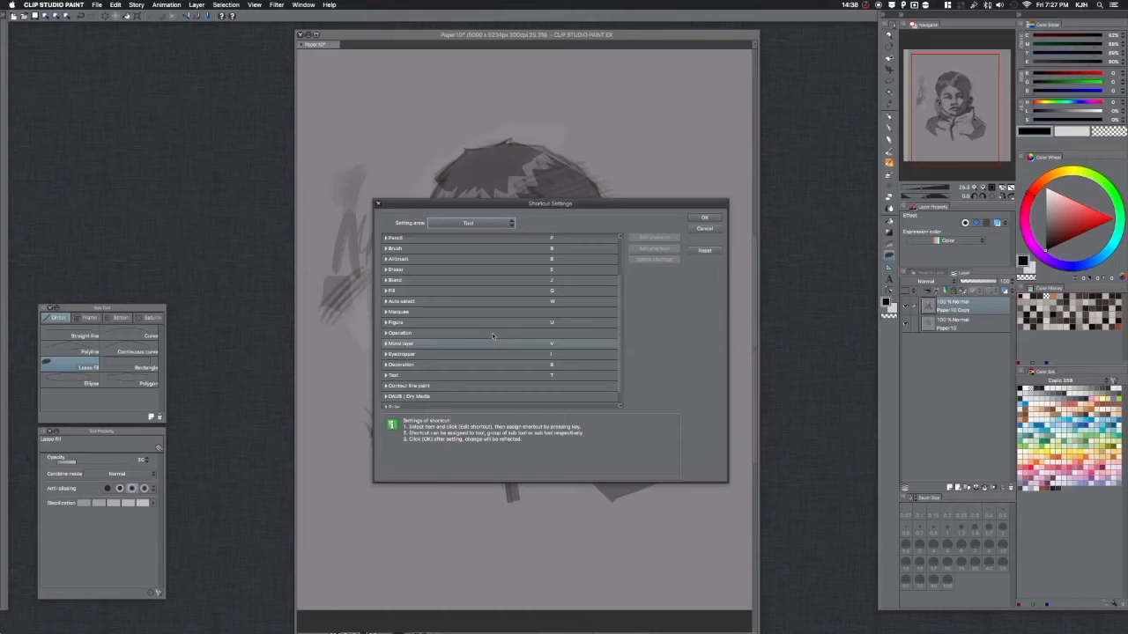
drag(620, 302, 615, 256)
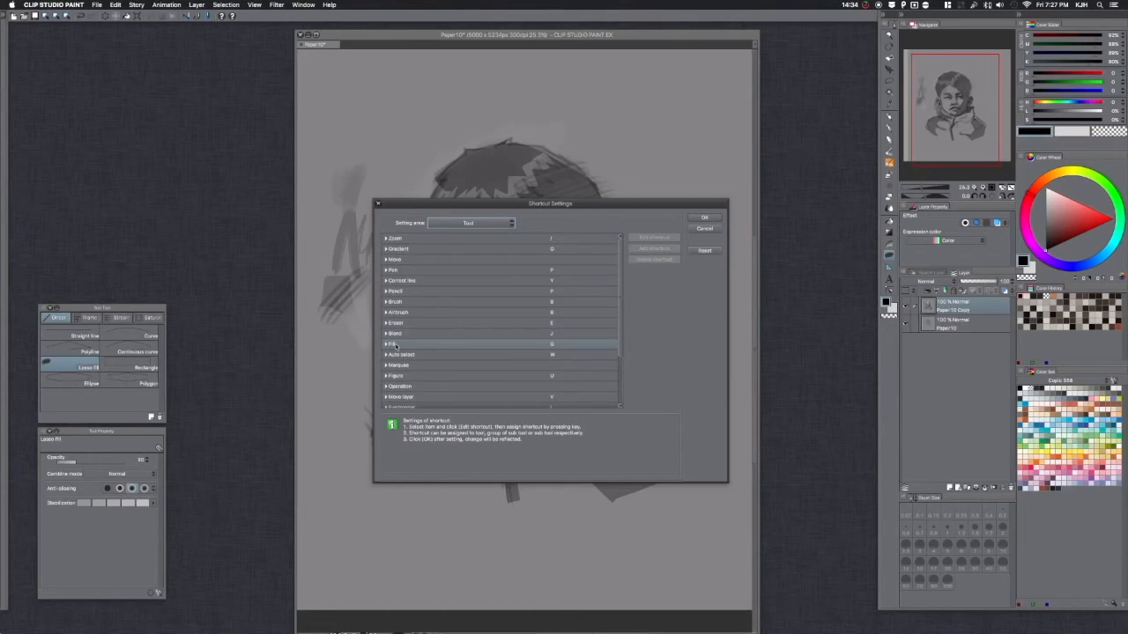
drag(622, 331, 624, 382)
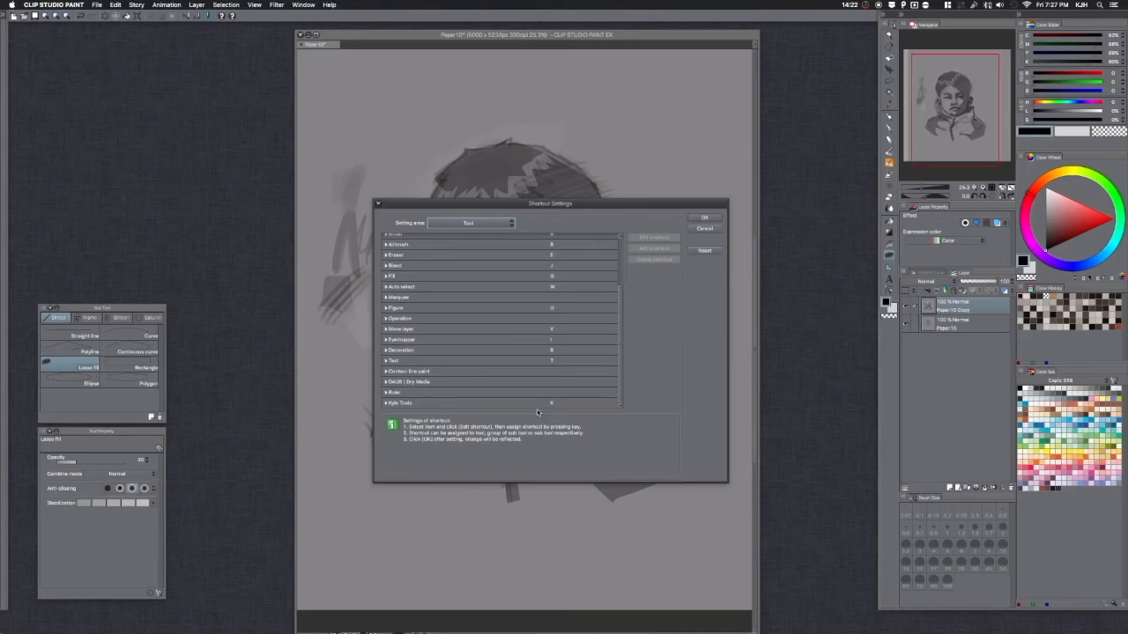
key(k)
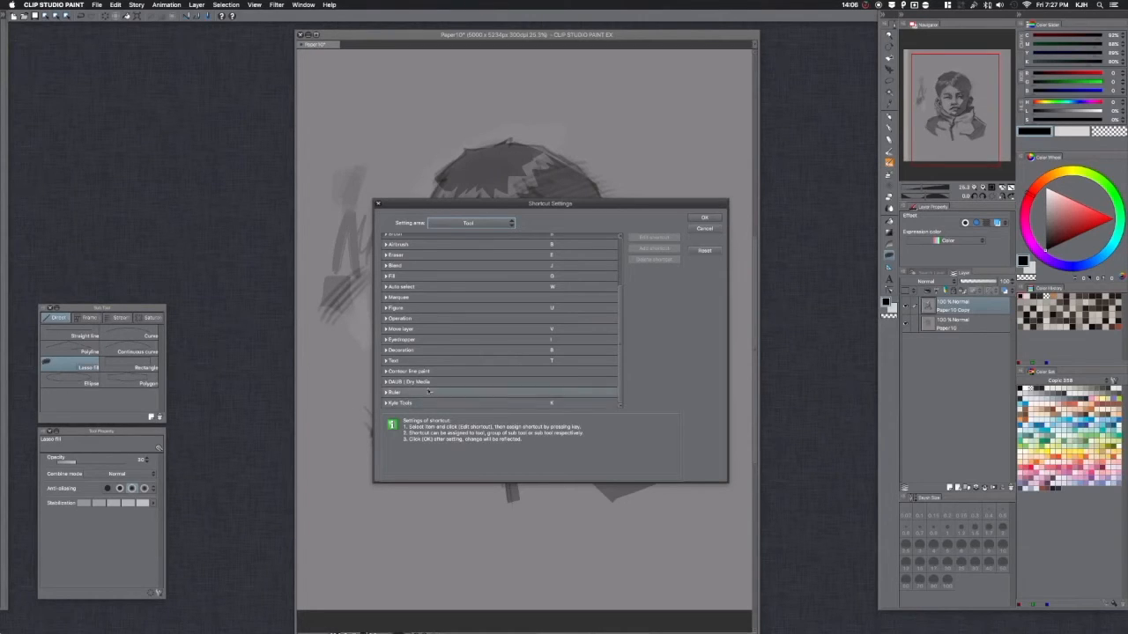
click(386, 404)
drag(620, 292, 619, 328)
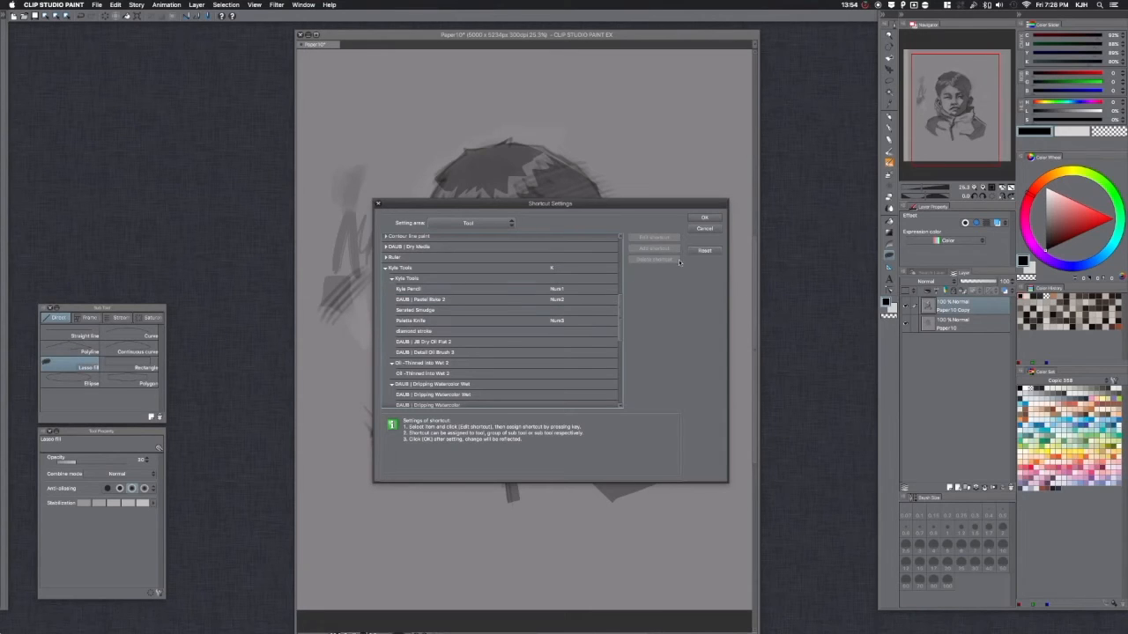
click(704, 229)
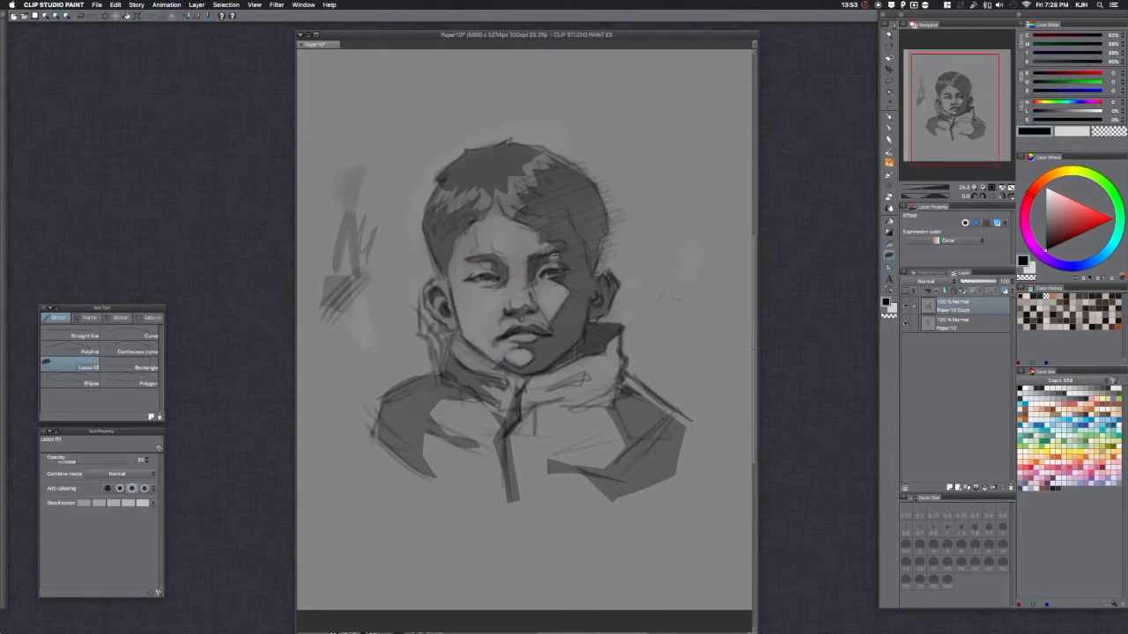
Step: Try Kyle Pencil line and shading strokes in the blank area beside the portrait and undo them
click(89, 319)
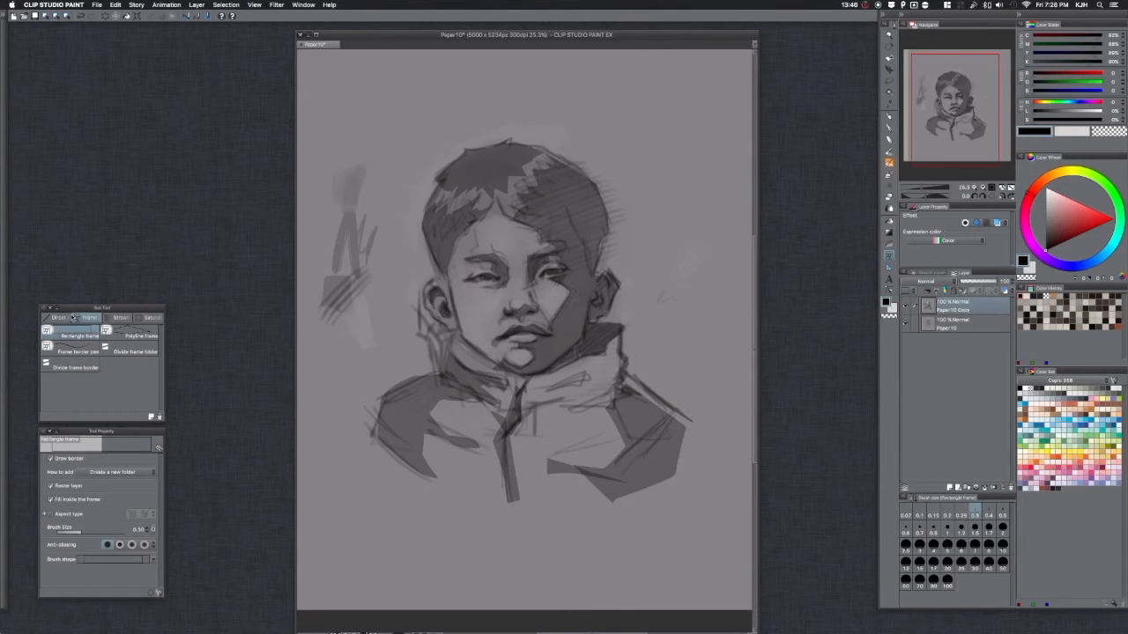
click(59, 318)
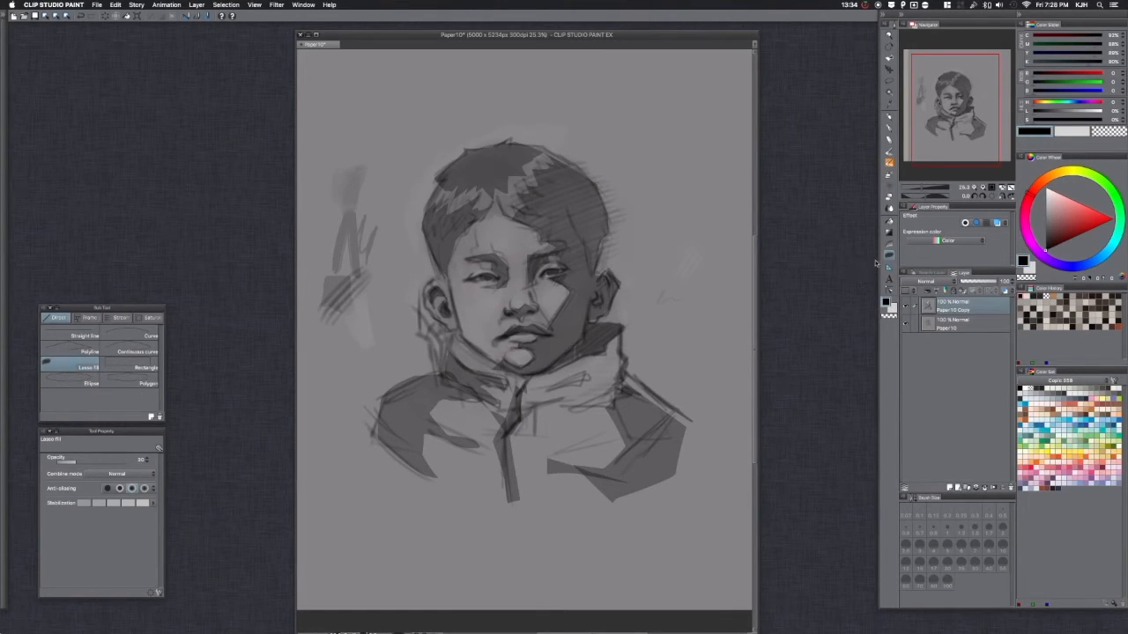
key(p)
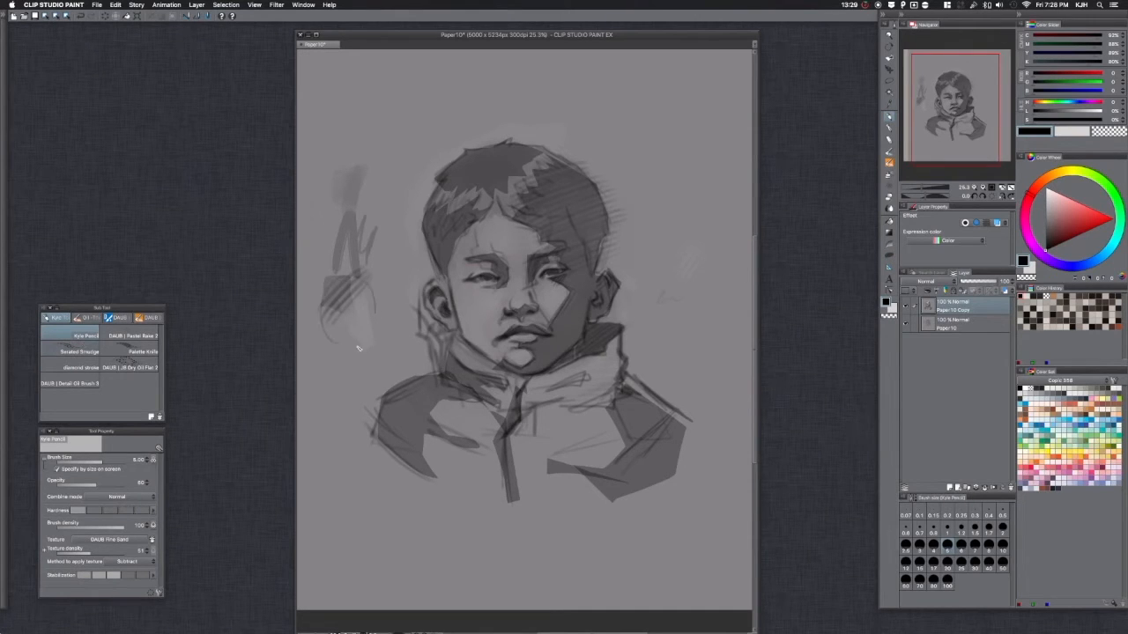
mouse_move(358, 348)
mouse_down()
mouse_move(338, 267)
mouse_move(303, 337)
mouse_move(310, 330)
mouse_move(331, 373)
mouse_move(349, 346)
mouse_up()
mouse_move(349, 165)
mouse_down()
mouse_move(360, 128)
mouse_move(335, 176)
mouse_move(374, 143)
mouse_up()
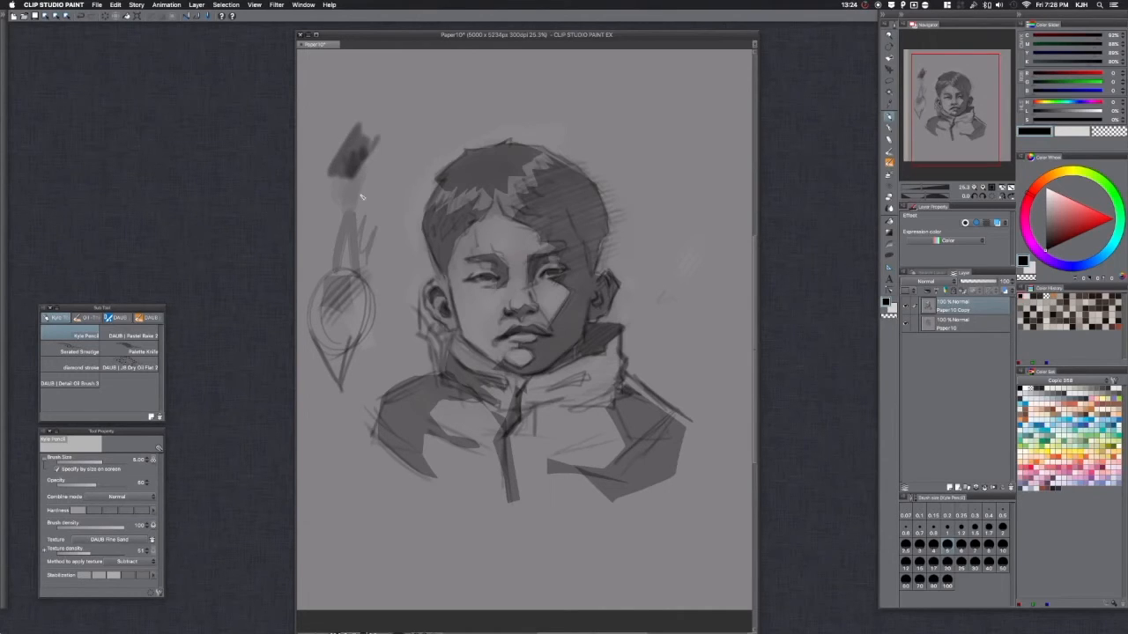
key(super+z)
key(super+z)
key(super+z)
key(super+z)
key(super+z)
key(super+z)
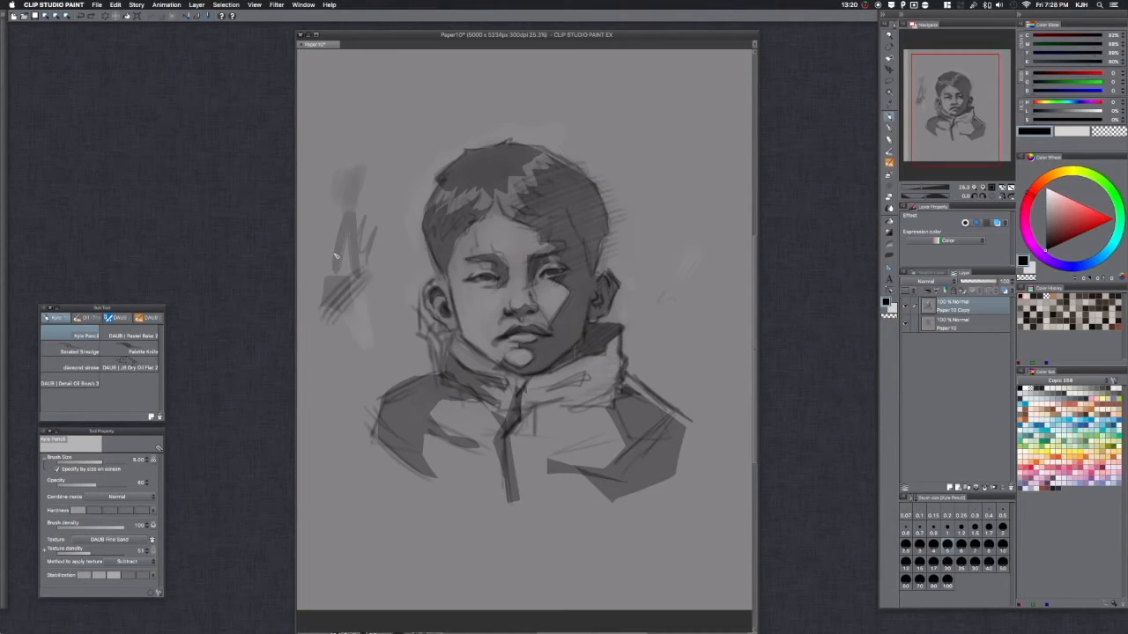
Step: Hatch a small test patch with DAUB Pastel Rake 2 in the blank area beside the boy's hair
click(134, 336)
mouse_move(352, 148)
mouse_down()
mouse_move(374, 122)
mouse_move(399, 119)
mouse_up()
drag(356, 168, 374, 128)
drag(365, 161, 398, 102)
drag(383, 141, 407, 118)
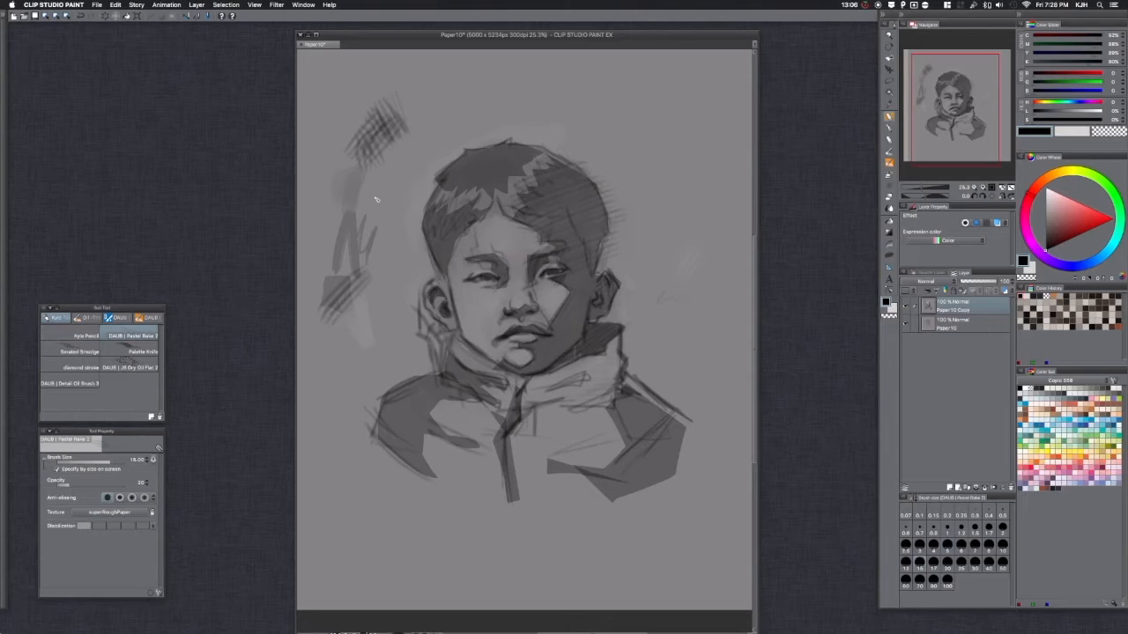
Step: Try smearing the hair edge around the lit temple with the Palette Knife
key(period)
key(period)
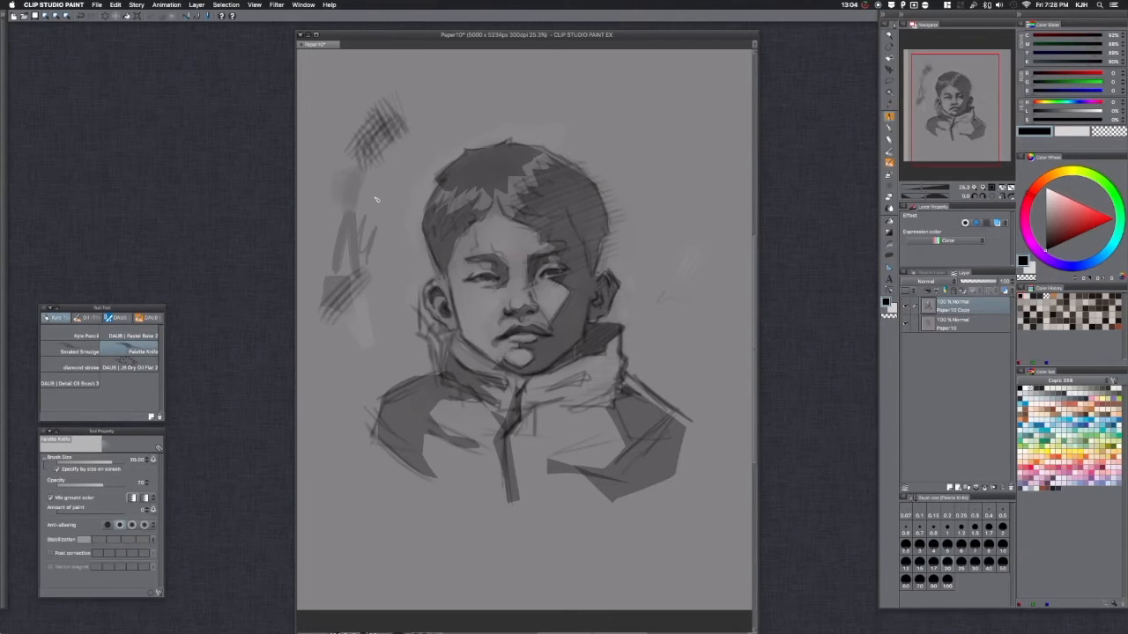
mouse_move(448, 243)
mouse_down()
mouse_move(431, 260)
mouse_move(458, 251)
mouse_move(421, 248)
mouse_move(447, 252)
mouse_move(409, 265)
mouse_up()
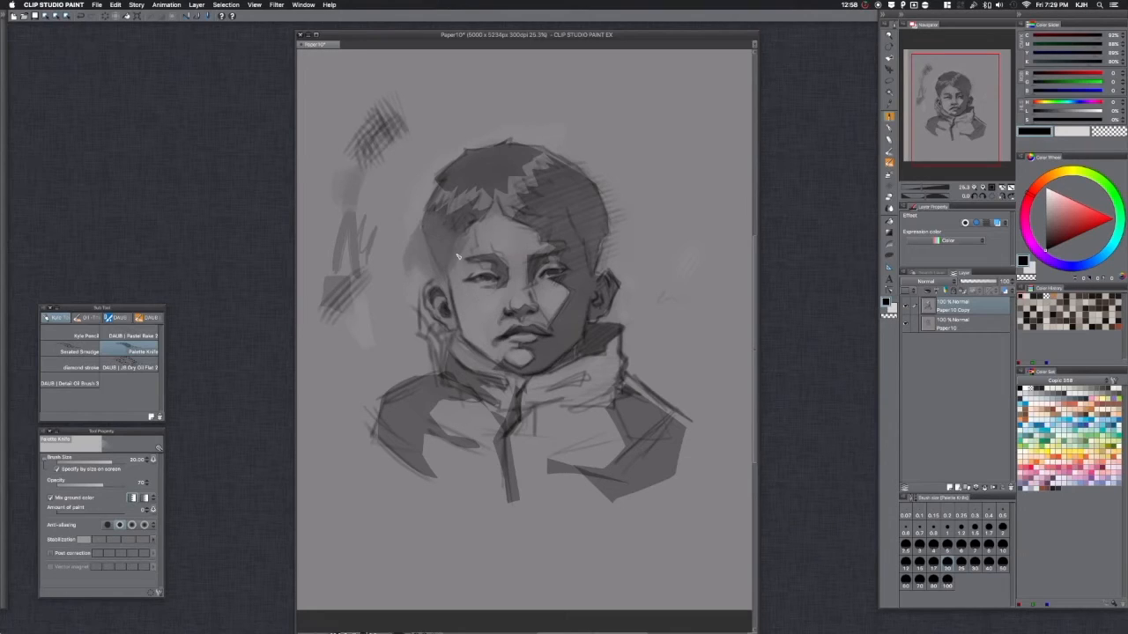
drag(449, 213, 458, 218)
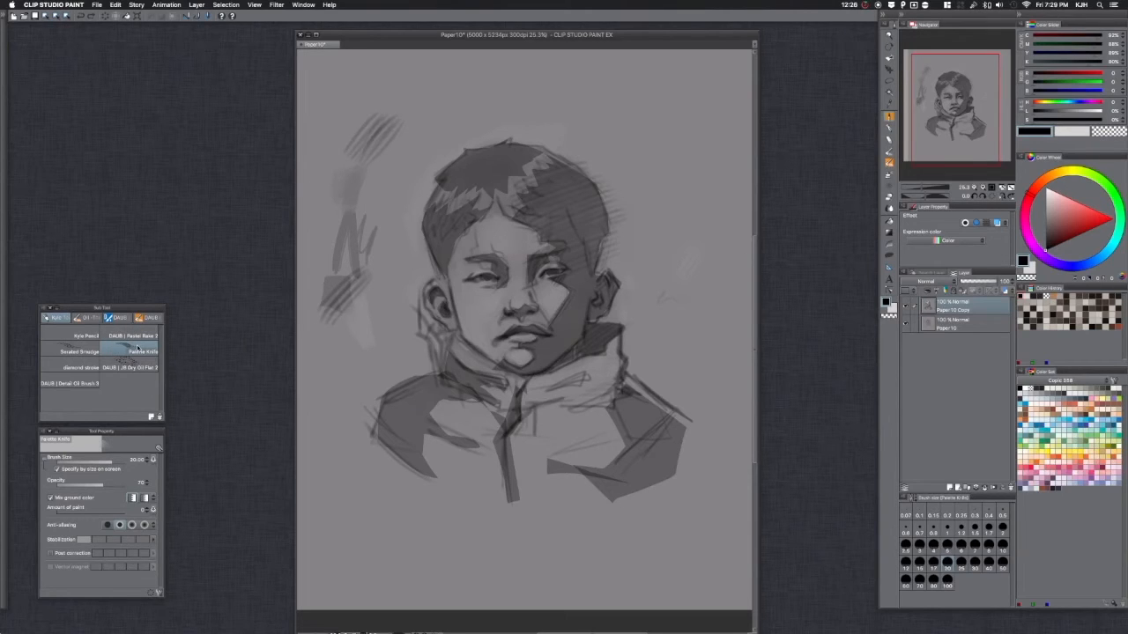
Step: Try a Lasso Fill shape over the test marks beside the portrait and undo it
key(u)
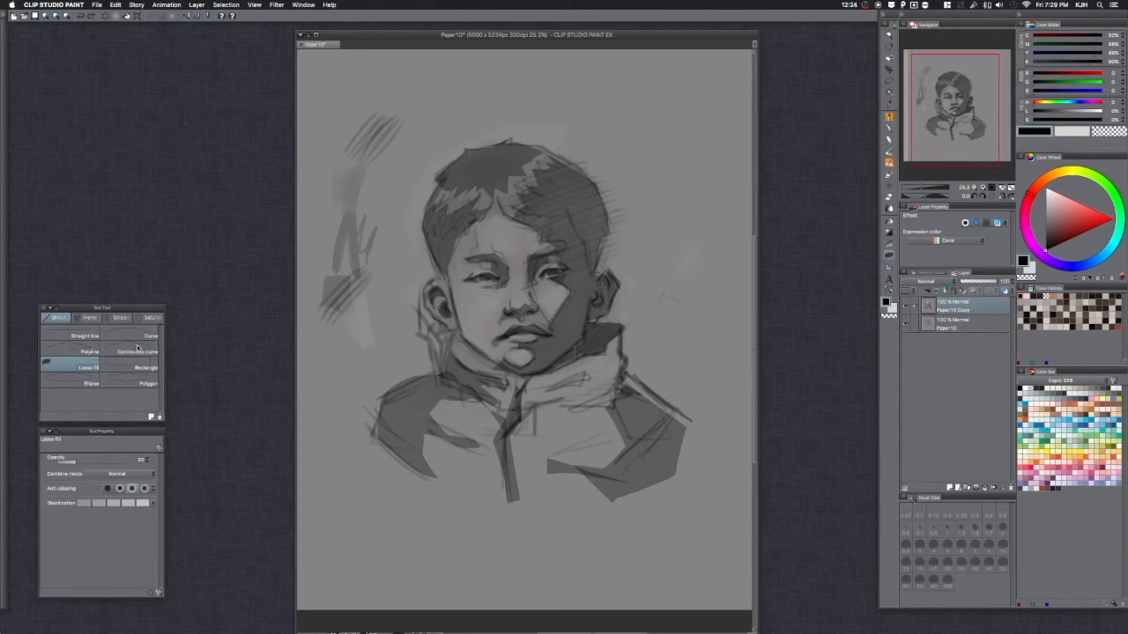
mouse_move(342, 181)
mouse_down()
mouse_move(353, 195)
mouse_move(340, 200)
mouse_move(335, 243)
mouse_up()
key(super+z)
key(super+z)
key(super+z)
key(super+z)
key(super+z)
Step: Deepen the shadow side of the face, the chin area and the hair with the Soft airbrush
key(b)
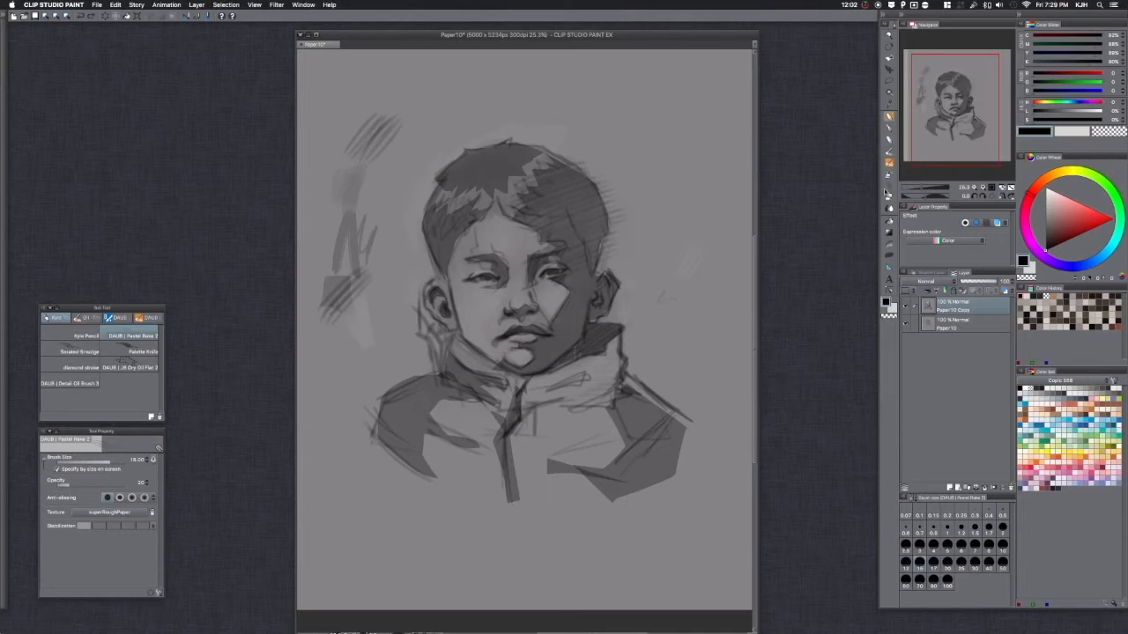
click(889, 162)
mouse_move(348, 148)
mouse_down()
mouse_move(376, 101)
mouse_move(401, 127)
mouse_up()
key(super+z)
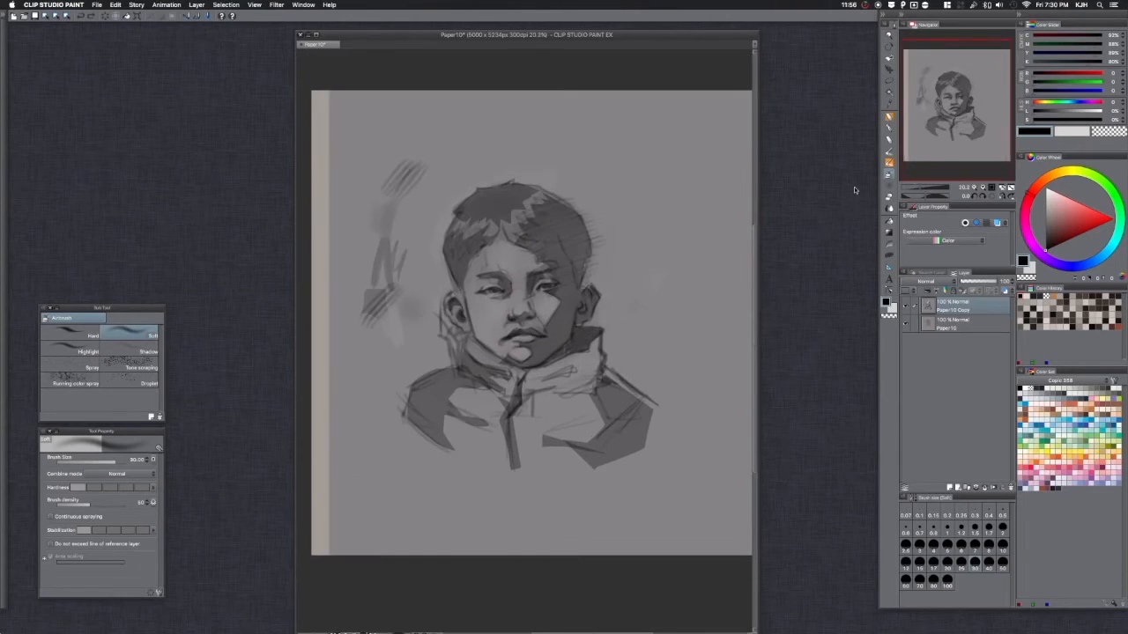
mouse_move(515, 364)
mouse_down()
mouse_move(564, 306)
mouse_move(541, 289)
mouse_move(548, 272)
mouse_move(519, 225)
mouse_move(545, 209)
mouse_move(591, 304)
mouse_move(564, 361)
mouse_move(595, 333)
mouse_up()
mouse_move(498, 291)
mouse_down()
mouse_move(506, 280)
mouse_move(484, 243)
mouse_move(449, 220)
mouse_move(583, 203)
mouse_up()
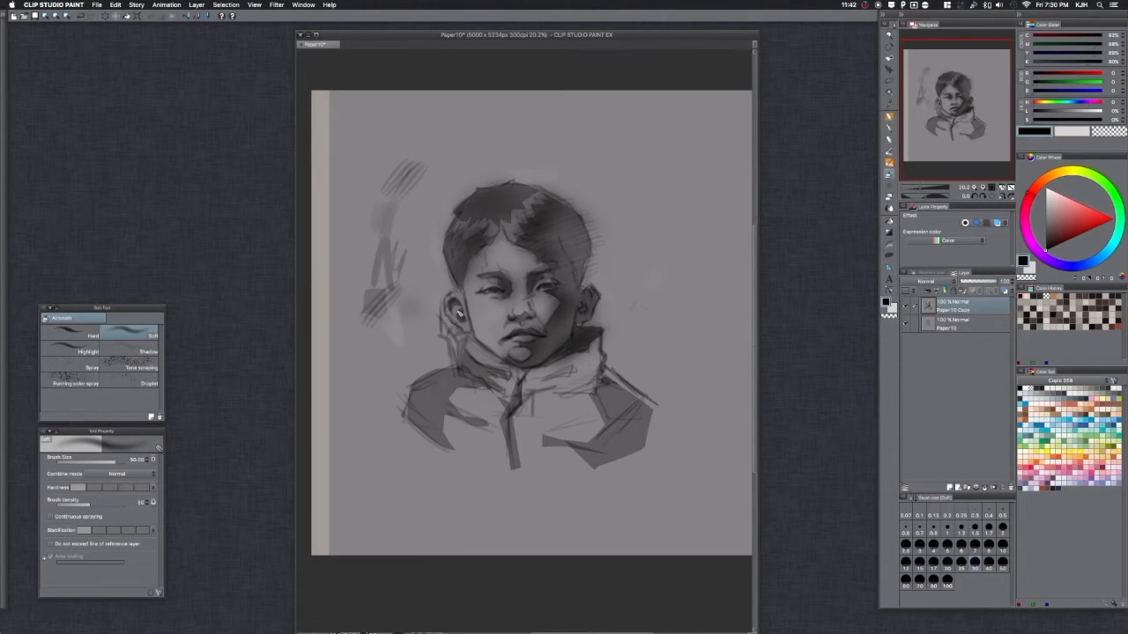
Step: Darken the lit-side ear, the collar and the jacket's shoulder shadows with the Soft airbrush
drag(458, 312, 463, 322)
mouse_move(475, 363)
mouse_down()
mouse_move(506, 379)
mouse_move(449, 385)
mouse_move(466, 422)
mouse_move(443, 462)
mouse_up()
mouse_move(568, 441)
mouse_down()
mouse_move(592, 441)
mouse_move(621, 392)
mouse_up()
drag(534, 384, 557, 371)
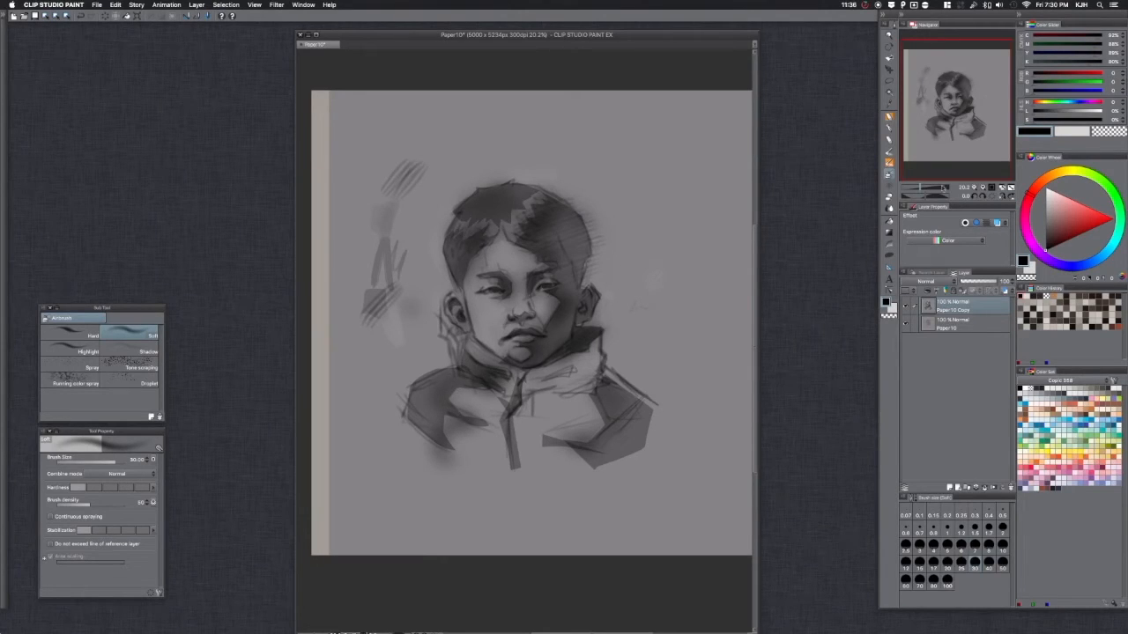
Step: Test small Kyle Pencil scribbles in the blank background beside the shadow-side ear at 100%, 66.7% and 50% zoom
drag(920, 186, 923, 187)
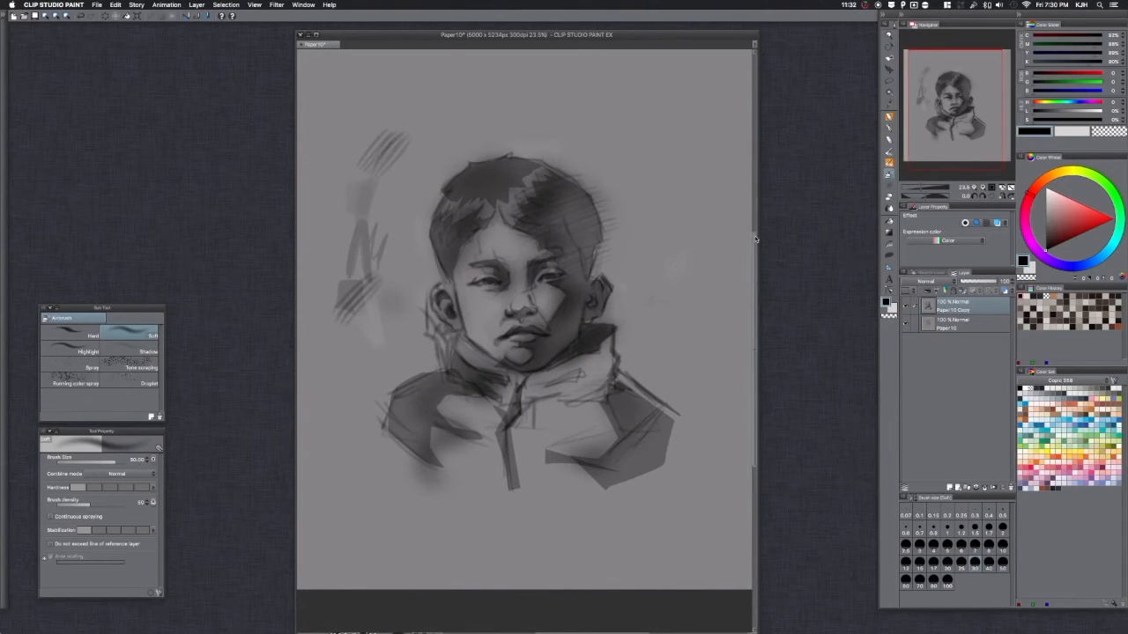
key(p)
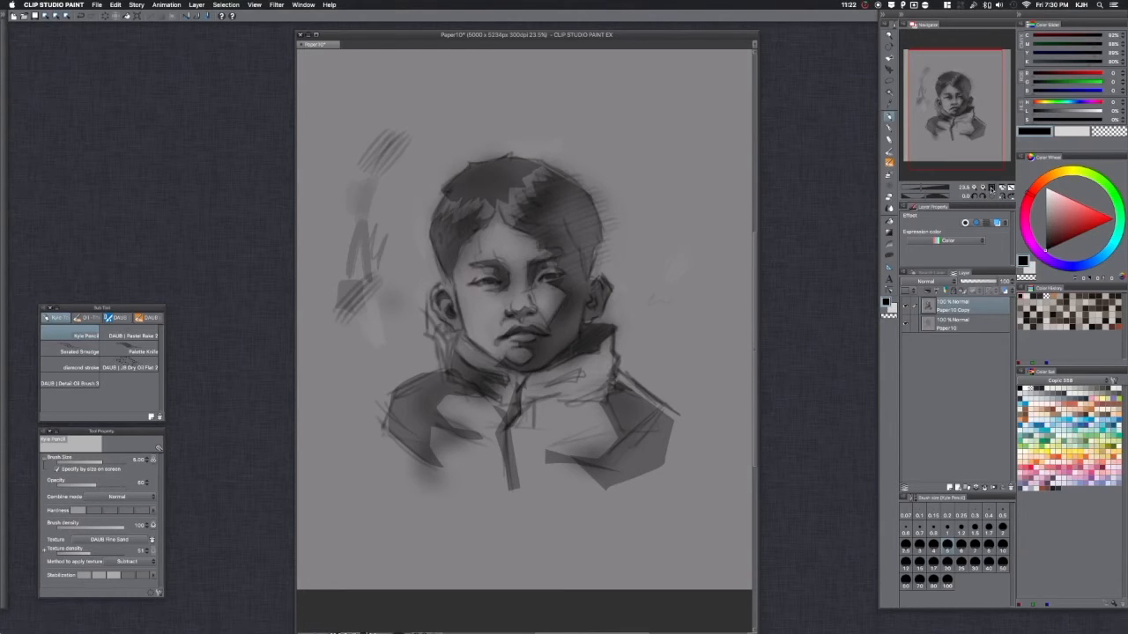
click(993, 188)
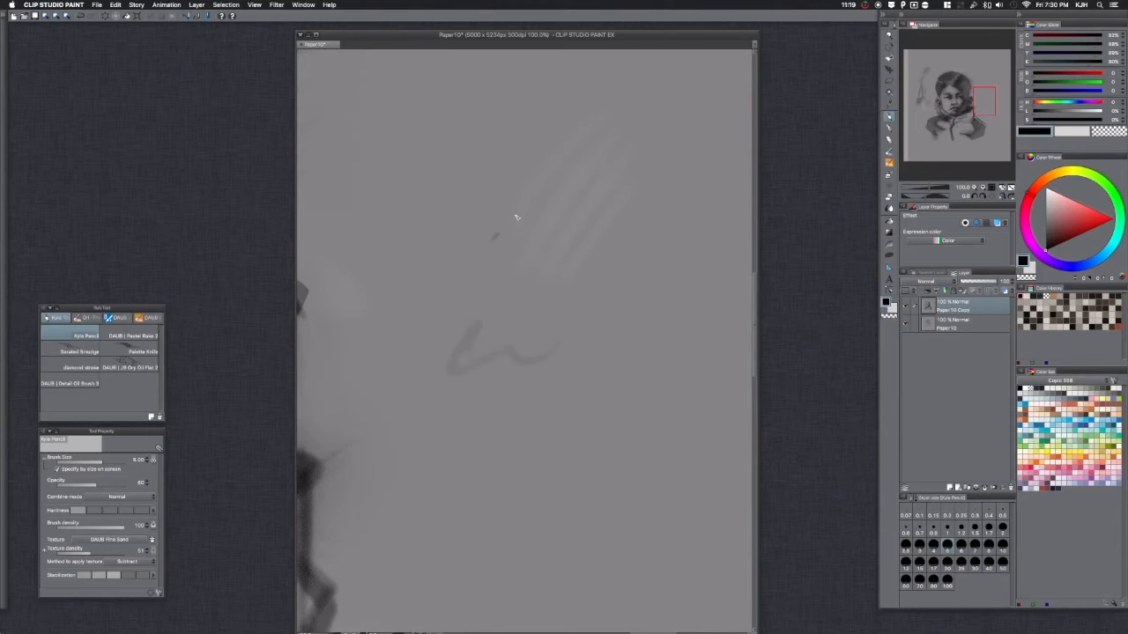
mouse_move(517, 216)
mouse_down()
mouse_move(533, 280)
mouse_move(556, 267)
mouse_up()
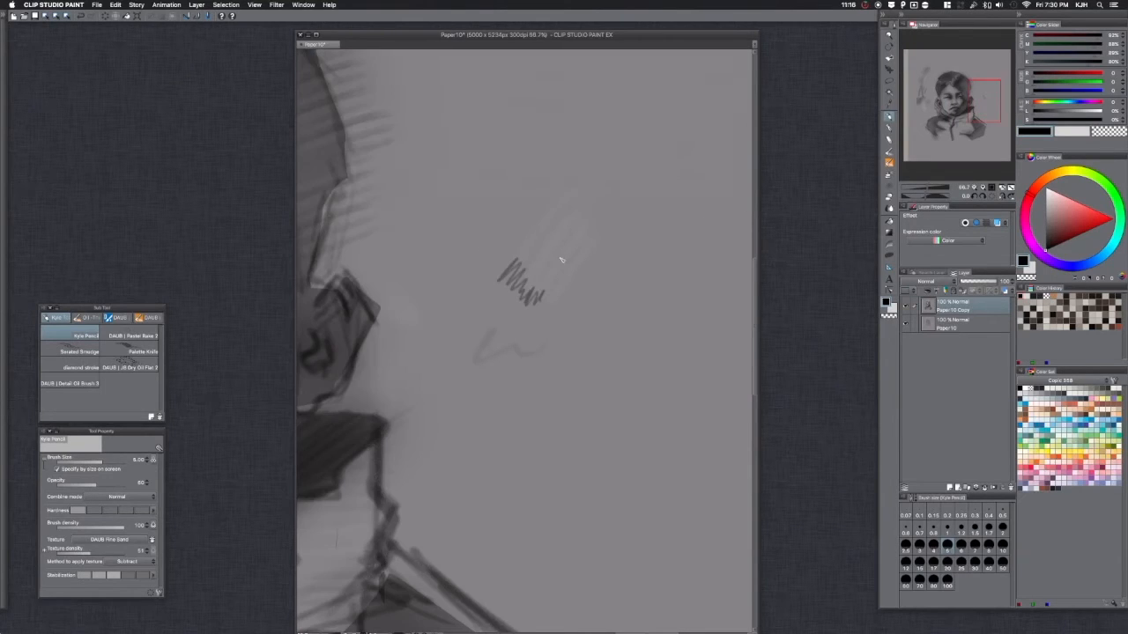
drag(567, 262, 610, 250)
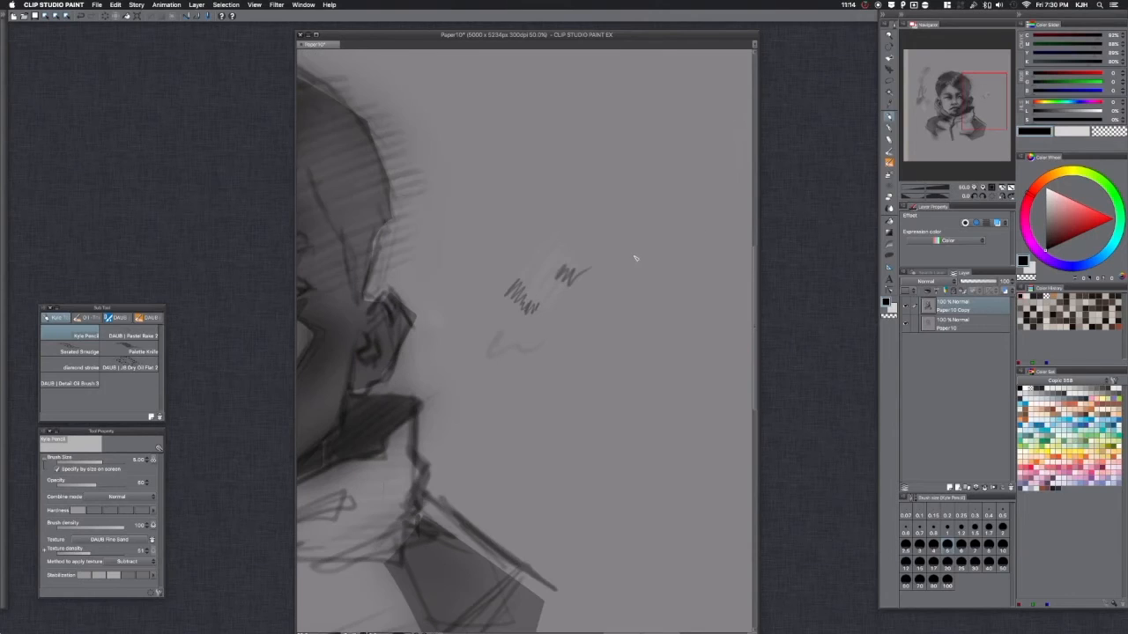
mouse_move(606, 277)
mouse_down()
mouse_move(634, 262)
mouse_move(650, 273)
mouse_up()
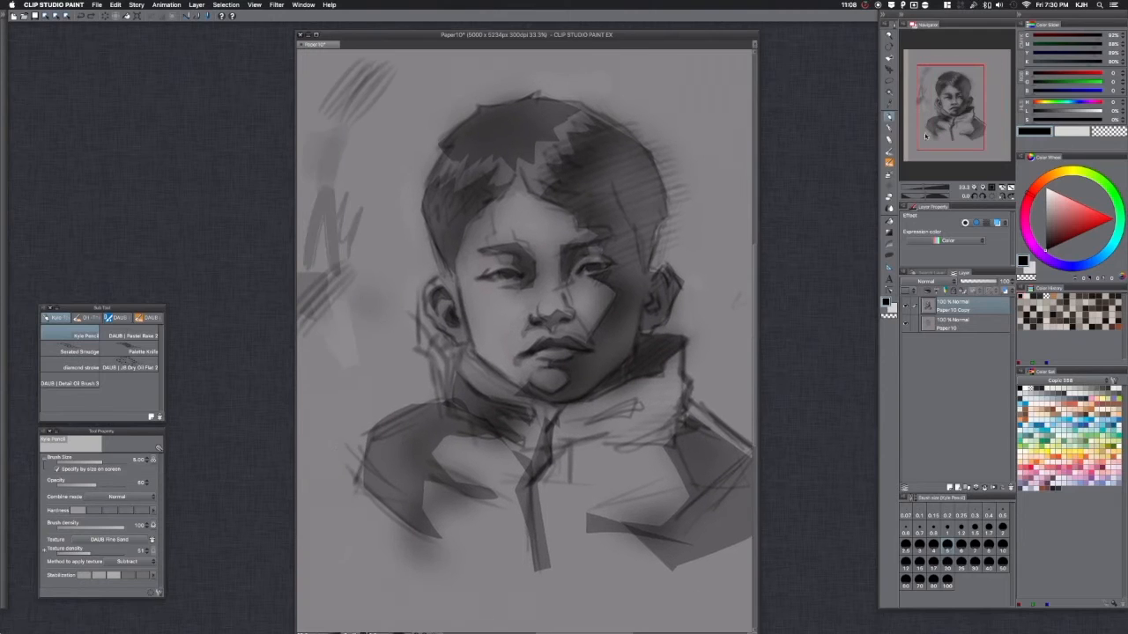
Step: Shade around the mouth and along the cheek's shadow edge down to the jaw with Kyle Pencil
drag(524, 359, 540, 353)
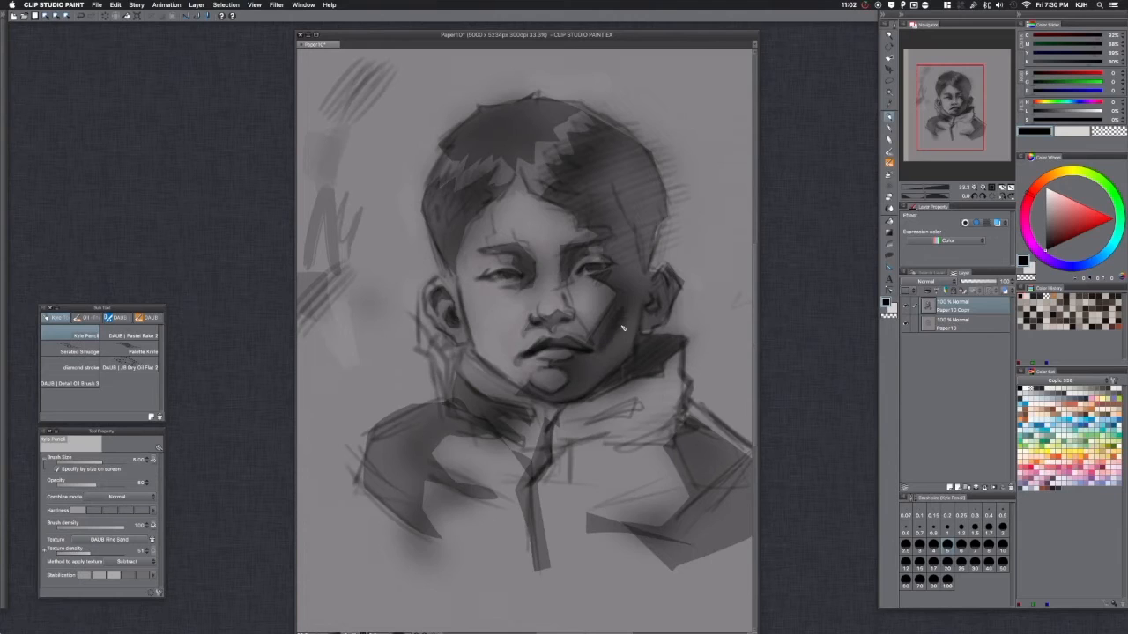
mouse_move(619, 322)
mouse_down()
mouse_move(601, 356)
mouse_move(622, 314)
mouse_move(596, 379)
mouse_up()
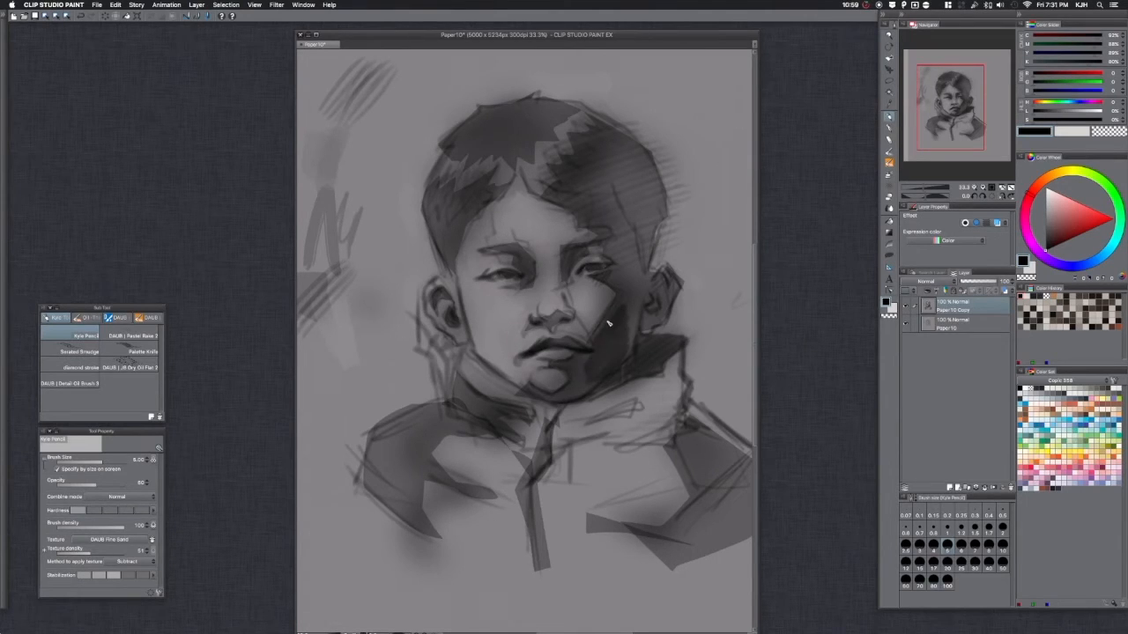
mouse_move(605, 307)
mouse_down()
mouse_move(612, 297)
mouse_move(604, 315)
mouse_up()
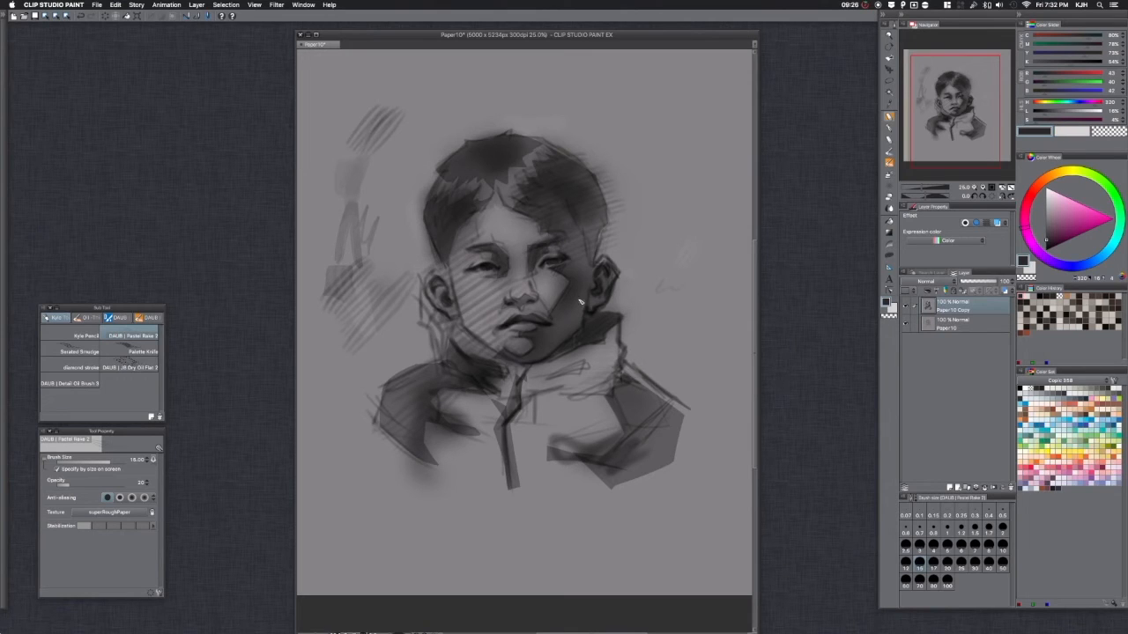
Step: Add Pastel Rake strokes beside the shadow-side ear, and smear the lit-side shoulder and shadow-side hair edges outward with Serrated Smudge
drag(621, 273, 630, 220)
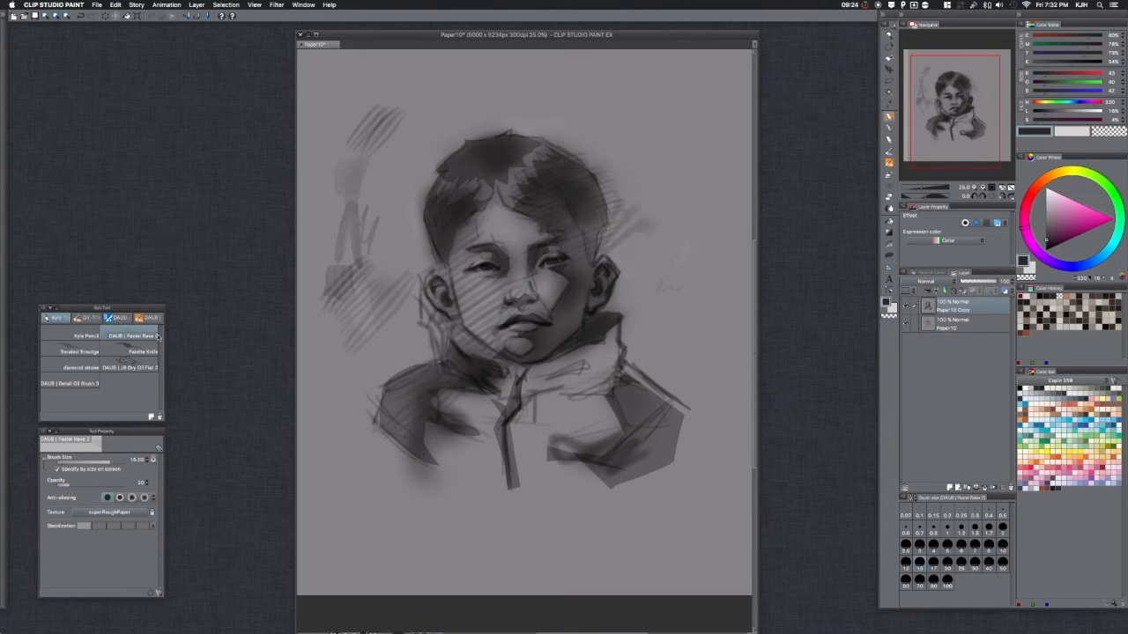
click(79, 352)
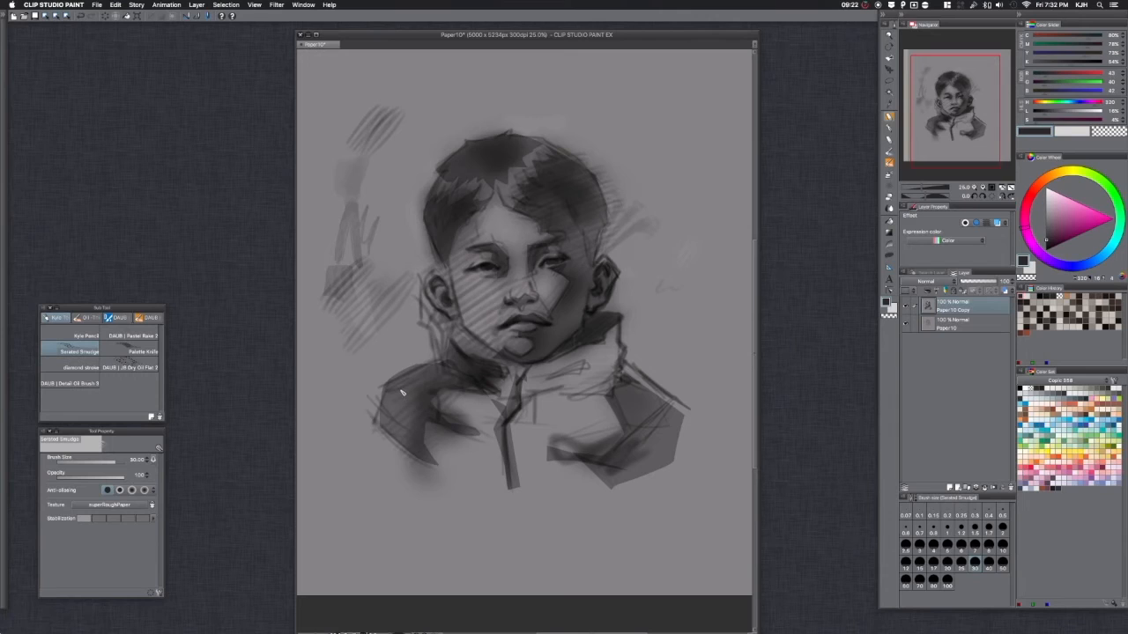
mouse_move(402, 394)
mouse_down()
mouse_move(369, 363)
mouse_move(372, 402)
mouse_up()
mouse_move(393, 393)
mouse_down()
mouse_move(386, 369)
mouse_move(374, 402)
mouse_up()
drag(578, 164, 620, 161)
Step: Try smearing the shadow-side hair, temple, ear and jaw outward into the background with Serrated Smudge
drag(564, 188, 616, 181)
drag(551, 219, 623, 217)
drag(549, 244, 648, 235)
drag(551, 255, 624, 253)
drag(546, 265, 621, 257)
drag(590, 291, 626, 280)
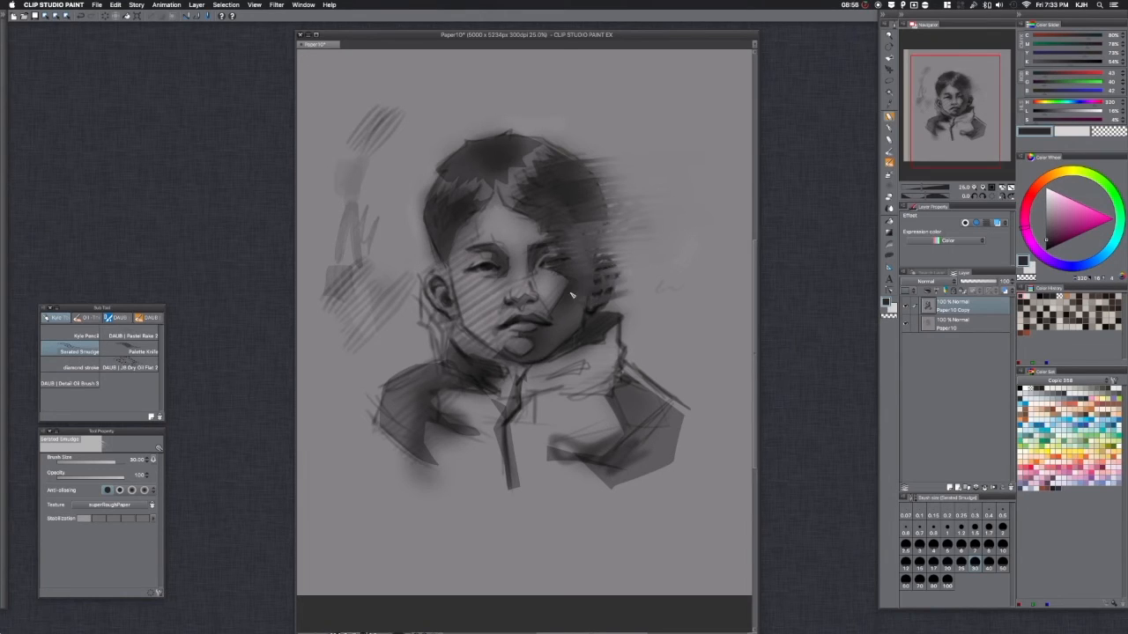
key(super+z)
key(super+z)
drag(625, 318, 571, 318)
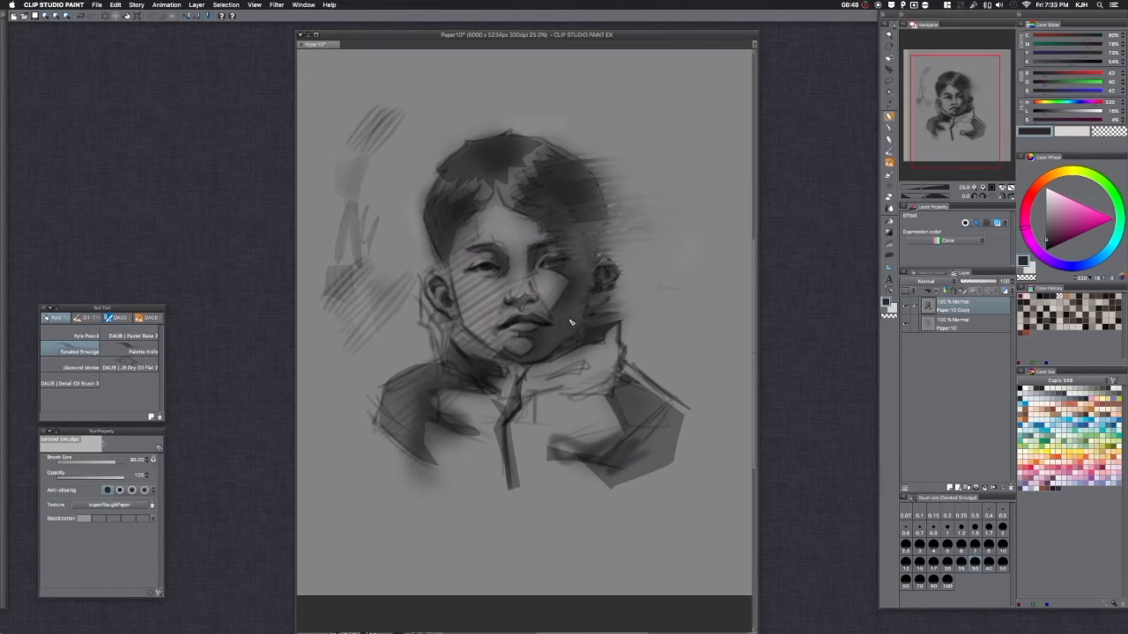
drag(575, 305, 636, 234)
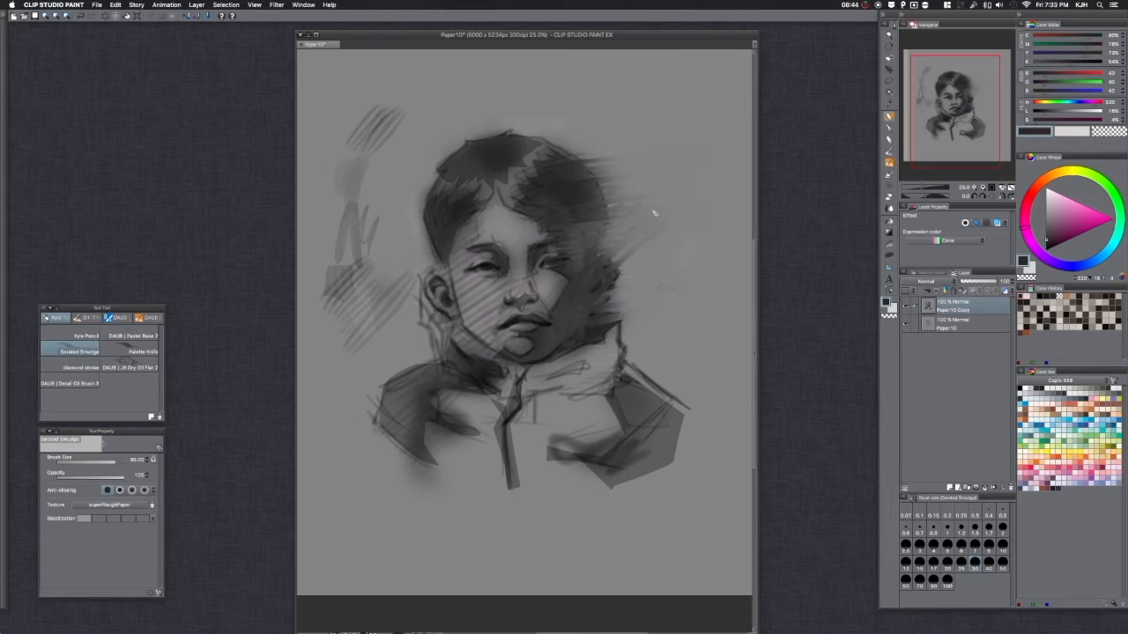
key(super+z)
key(super+z)
key(super+z)
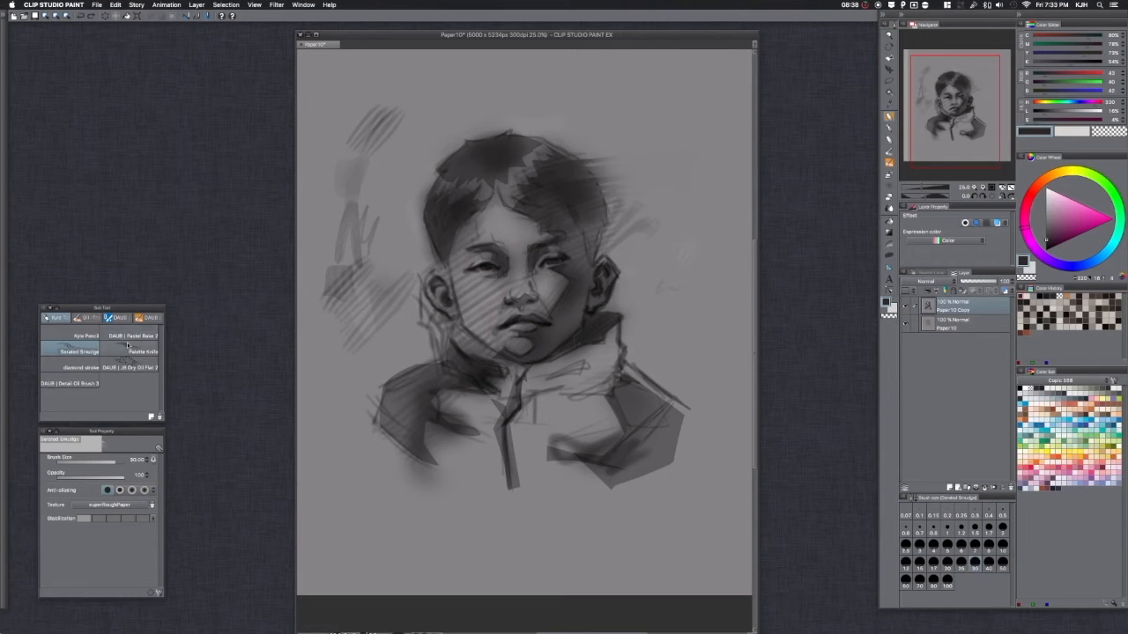
Step: Hatch black DAUB Pastel Rake 2 strokes from the upper shadow-side hair out into the background
click(155, 334)
drag(551, 170, 671, 152)
key(super+z)
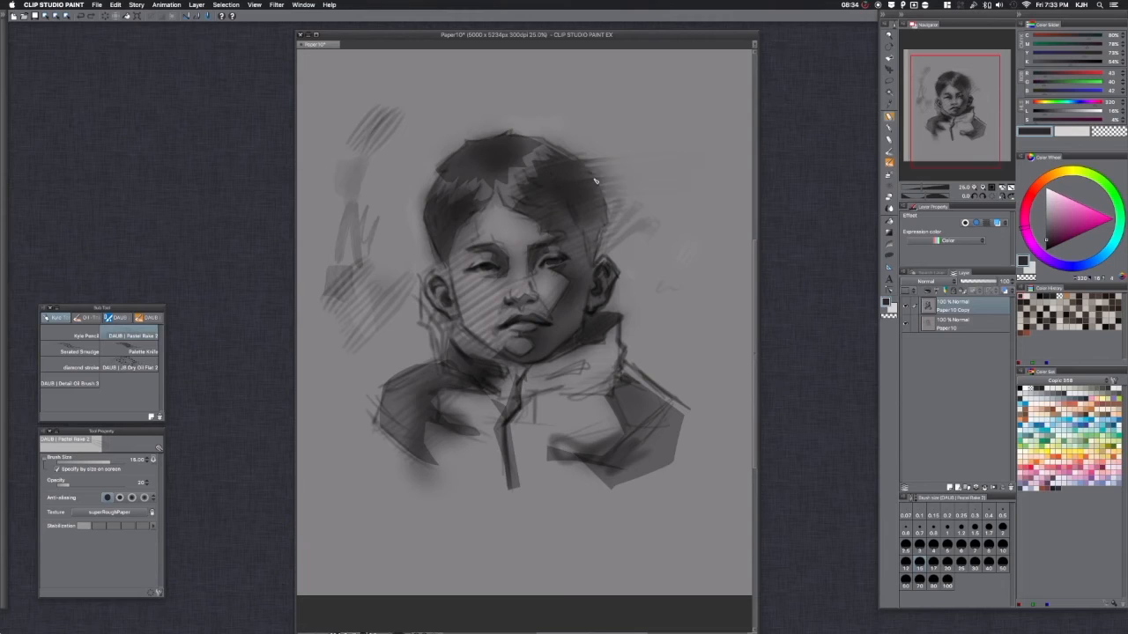
click(1053, 234)
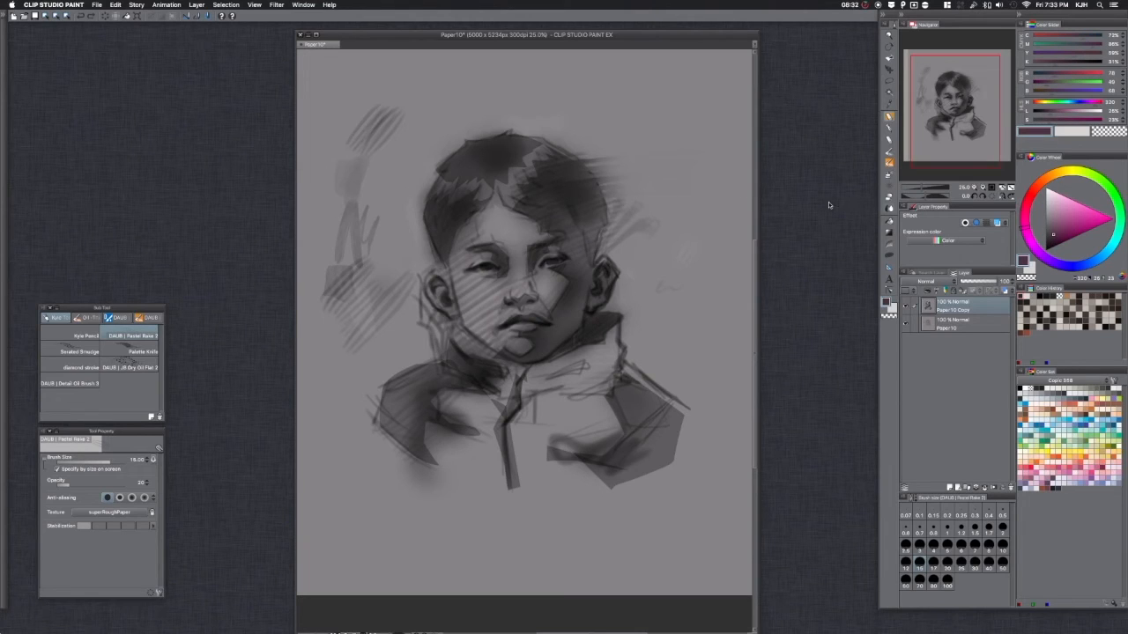
click(1047, 247)
click(1046, 252)
mouse_move(569, 159)
mouse_down()
mouse_move(637, 170)
mouse_move(684, 155)
mouse_up()
drag(601, 187, 669, 171)
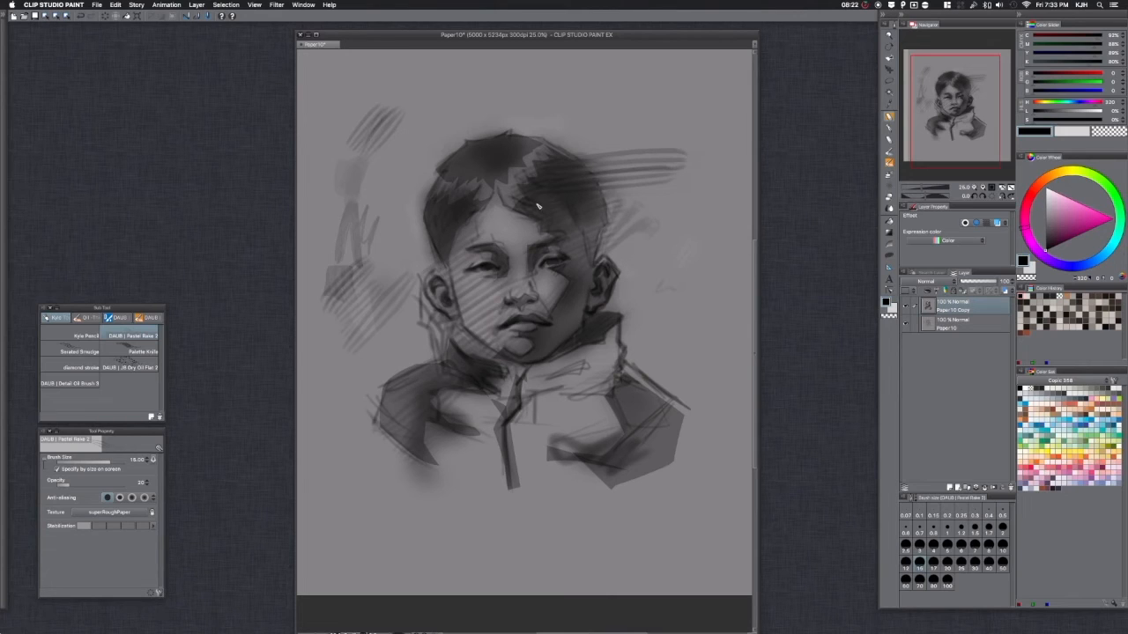
Step: Extend the black rake hatching down the shadow side past the temple, ear, cheek and jaw
drag(596, 199, 666, 175)
drag(595, 212, 655, 199)
mouse_move(589, 229)
mouse_down()
mouse_move(644, 217)
mouse_move(650, 227)
mouse_up()
mouse_move(594, 256)
mouse_down()
mouse_move(561, 276)
mouse_move(636, 255)
mouse_up()
mouse_move(608, 297)
mouse_down()
mouse_move(645, 276)
mouse_move(629, 292)
mouse_move(645, 296)
mouse_up()
drag(553, 317, 663, 303)
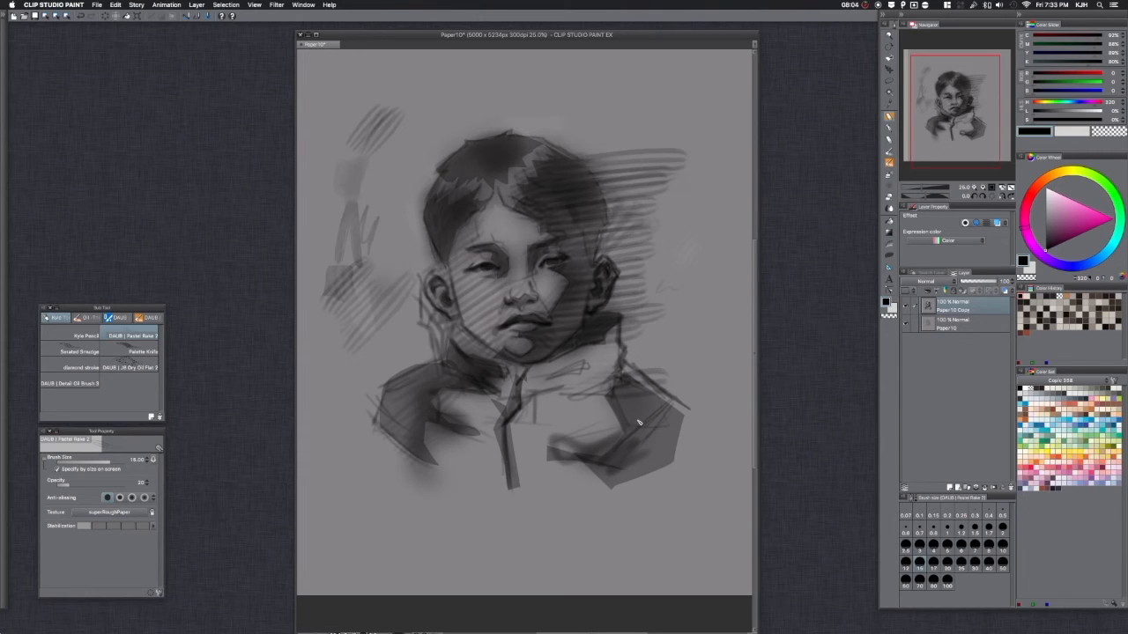
Step: Hatch the shadow-side jacket shoulder and the crown of the hair with black rake strokes
drag(634, 411, 691, 405)
drag(621, 446, 692, 439)
drag(625, 466, 663, 460)
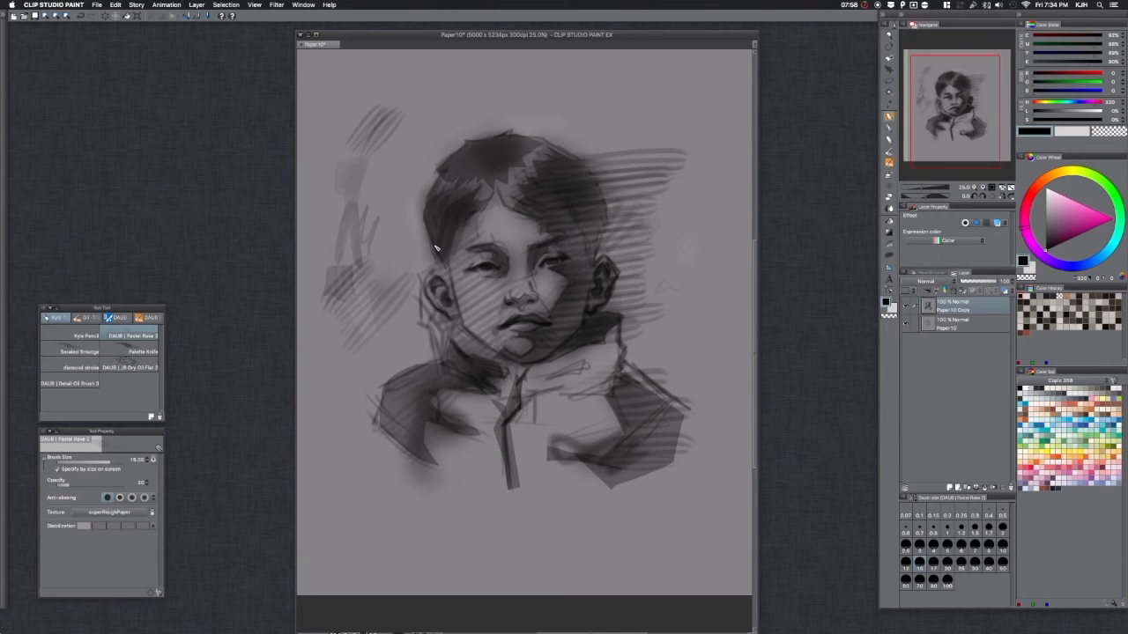
drag(448, 151, 530, 125)
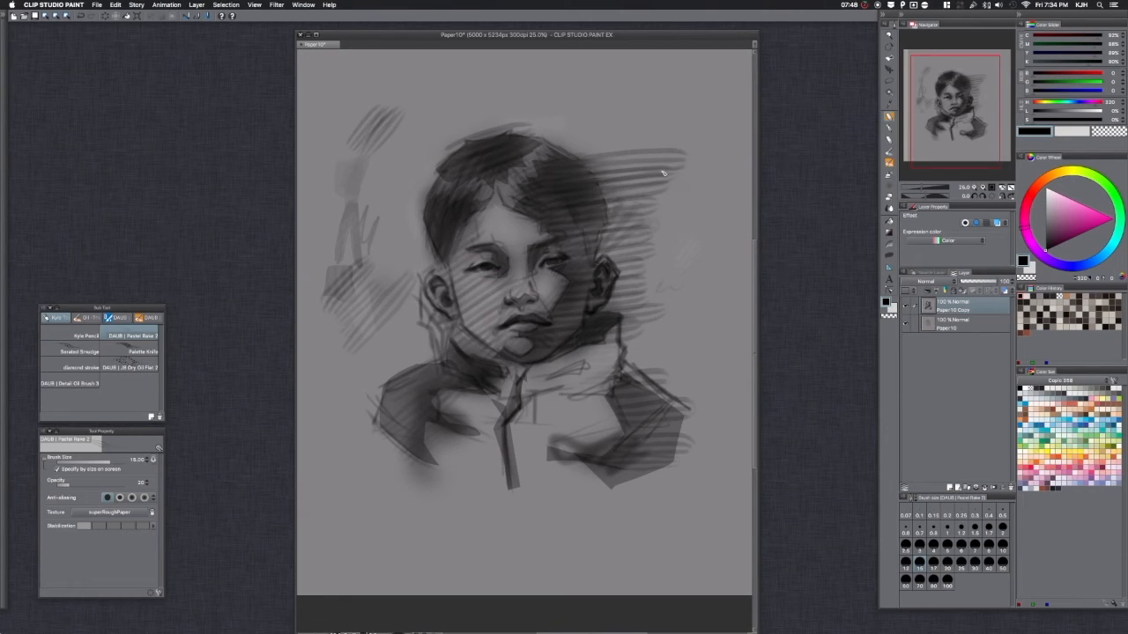
Step: Brighten the forehead, nose and shadow-side cheek with the Soft airbrush in the light grey colour
click(892, 176)
key(x)
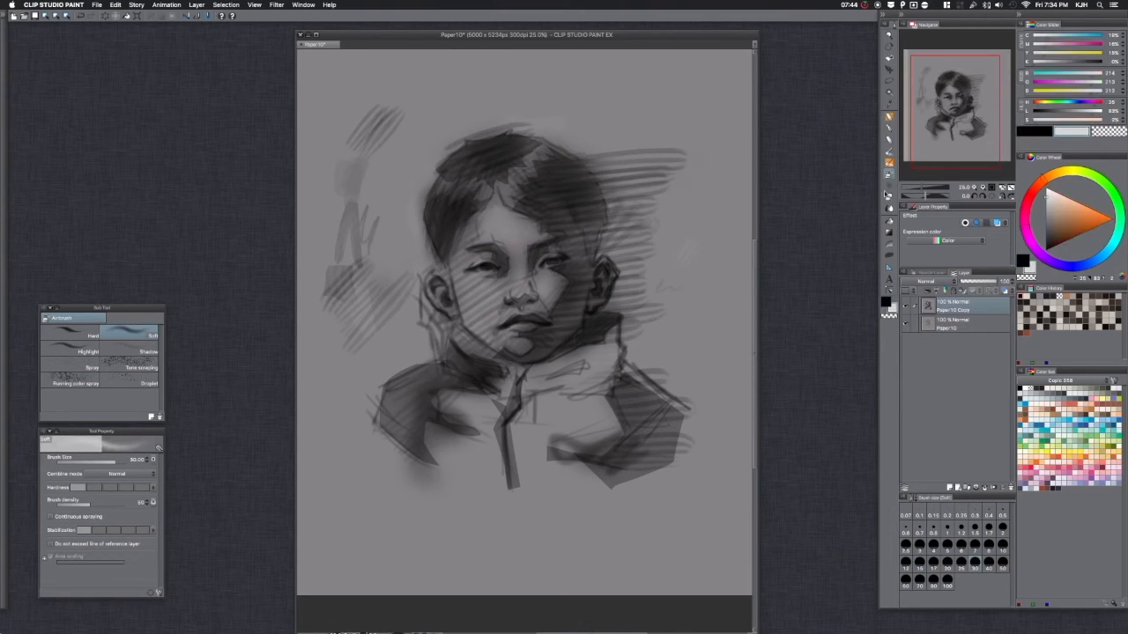
mouse_move(482, 238)
mouse_down()
mouse_move(499, 210)
mouse_move(496, 298)
mouse_move(519, 227)
mouse_up()
mouse_move(500, 298)
mouse_down()
mouse_move(488, 293)
mouse_move(498, 278)
mouse_move(520, 314)
mouse_up()
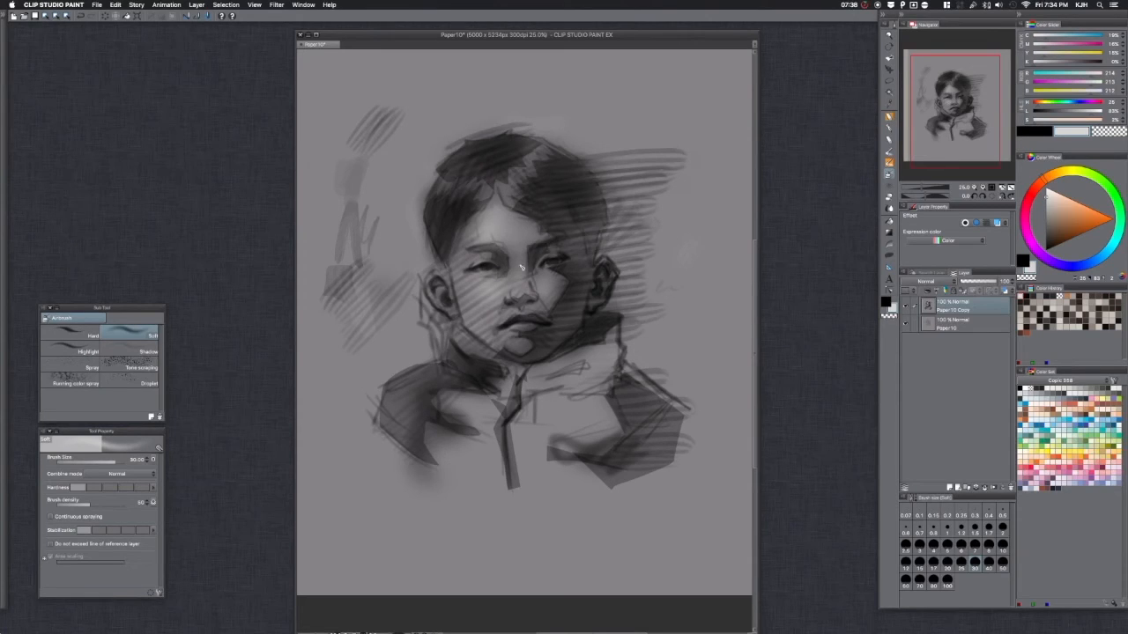
mouse_move(523, 271)
mouse_down()
mouse_move(511, 264)
mouse_move(516, 298)
mouse_move(551, 303)
mouse_move(553, 279)
mouse_up()
Step: Lighten the collar and the front of the jacket with the Soft airbrush
drag(553, 370, 580, 369)
mouse_move(473, 370)
mouse_down()
mouse_move(484, 377)
mouse_move(476, 348)
mouse_up()
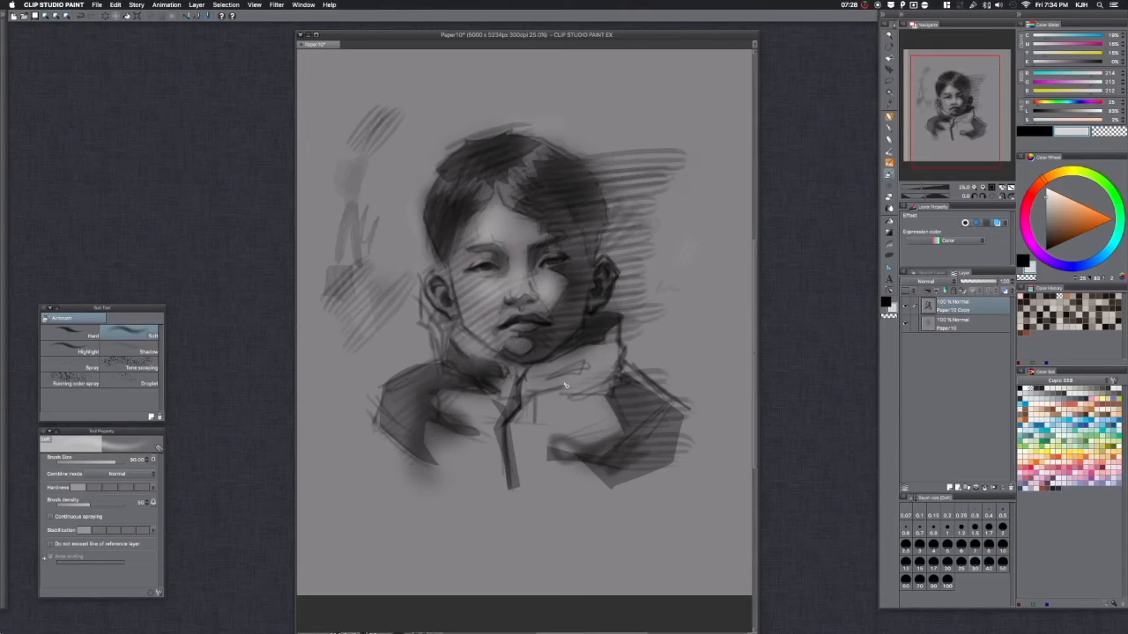
mouse_move(569, 361)
mouse_down()
mouse_move(548, 364)
mouse_move(577, 357)
mouse_up()
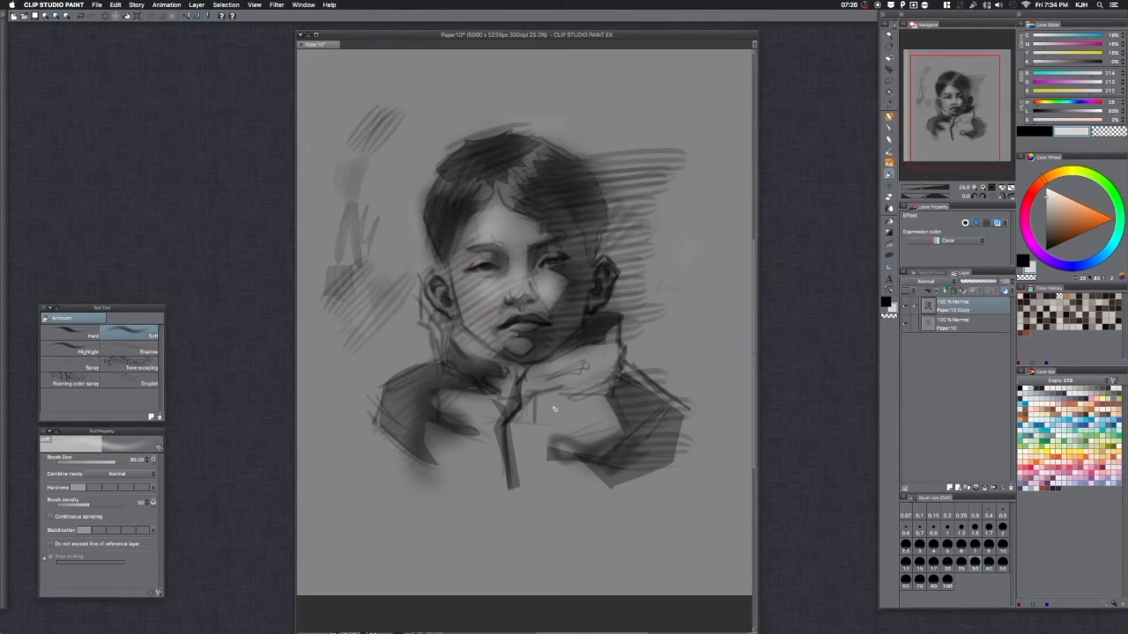
mouse_move(539, 412)
mouse_down()
mouse_move(476, 424)
mouse_move(481, 414)
mouse_up()
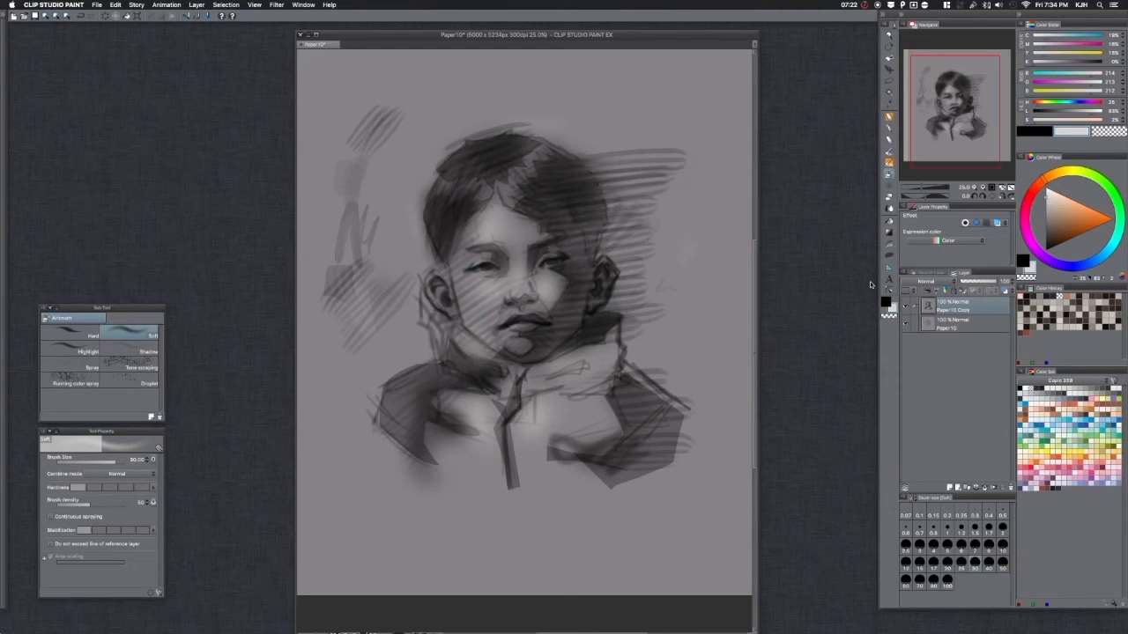
Step: Try a light Kyle Pencil stroke along the lit-side hair edge above the ear
key(p)
drag(442, 257, 427, 215)
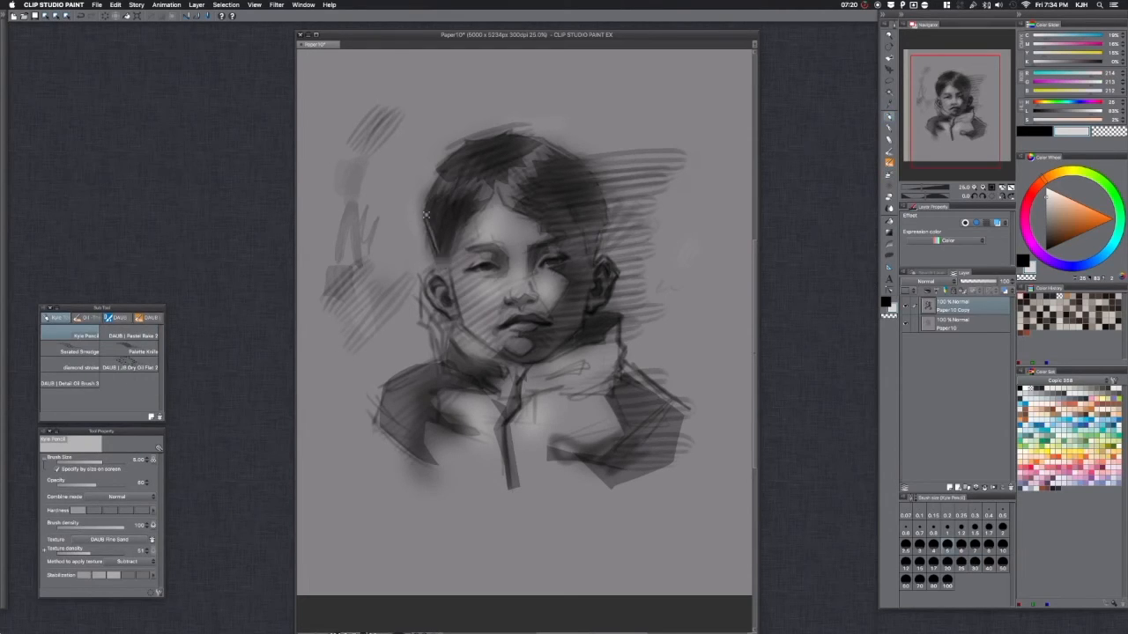
key(super+z)
key(super+z)
key(super+z)
Step: Test a black Kyle Pencil swatch in the background beside the hatching and erase it with the transparent colour
click(888, 307)
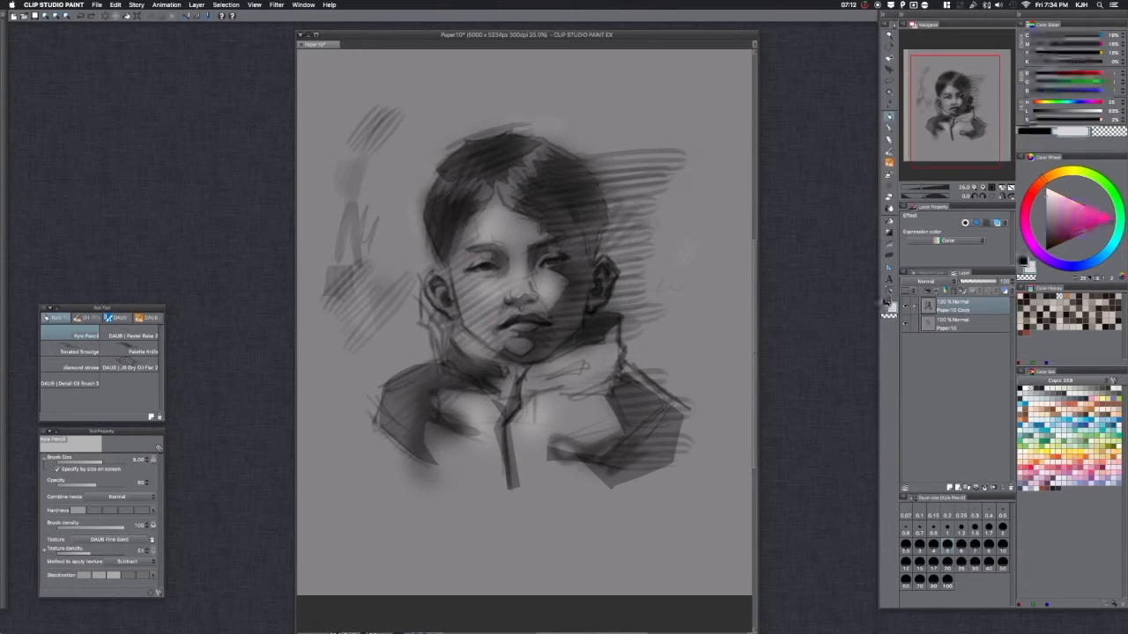
mouse_move(692, 238)
mouse_down()
mouse_move(683, 278)
mouse_move(700, 264)
mouse_move(678, 260)
mouse_move(698, 231)
mouse_move(701, 269)
mouse_up()
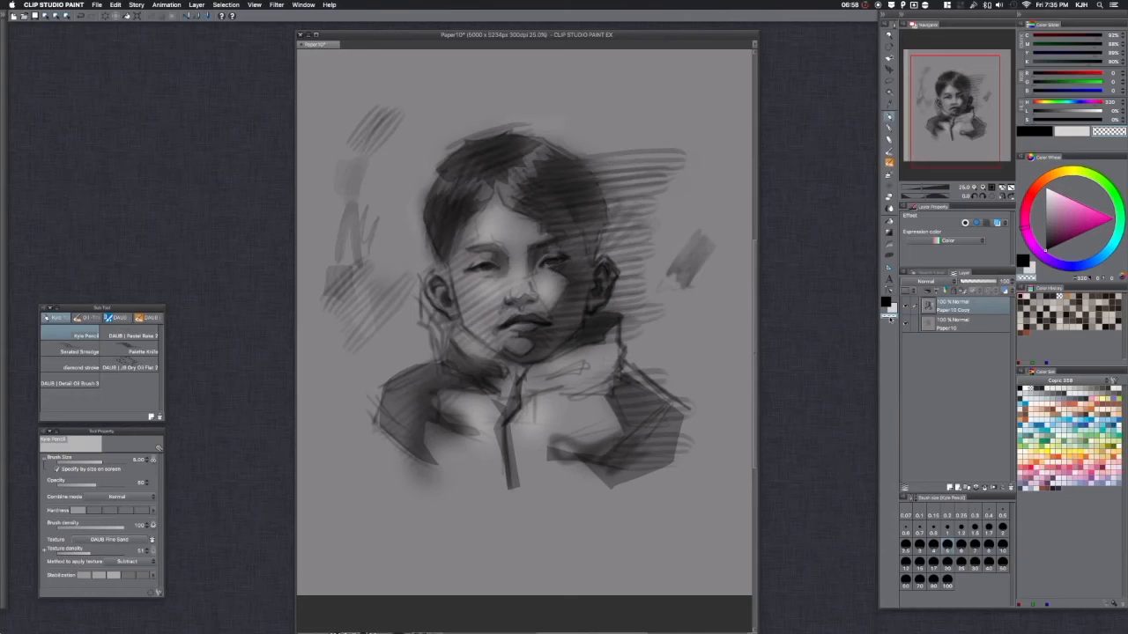
drag(695, 273, 680, 256)
drag(697, 235, 674, 268)
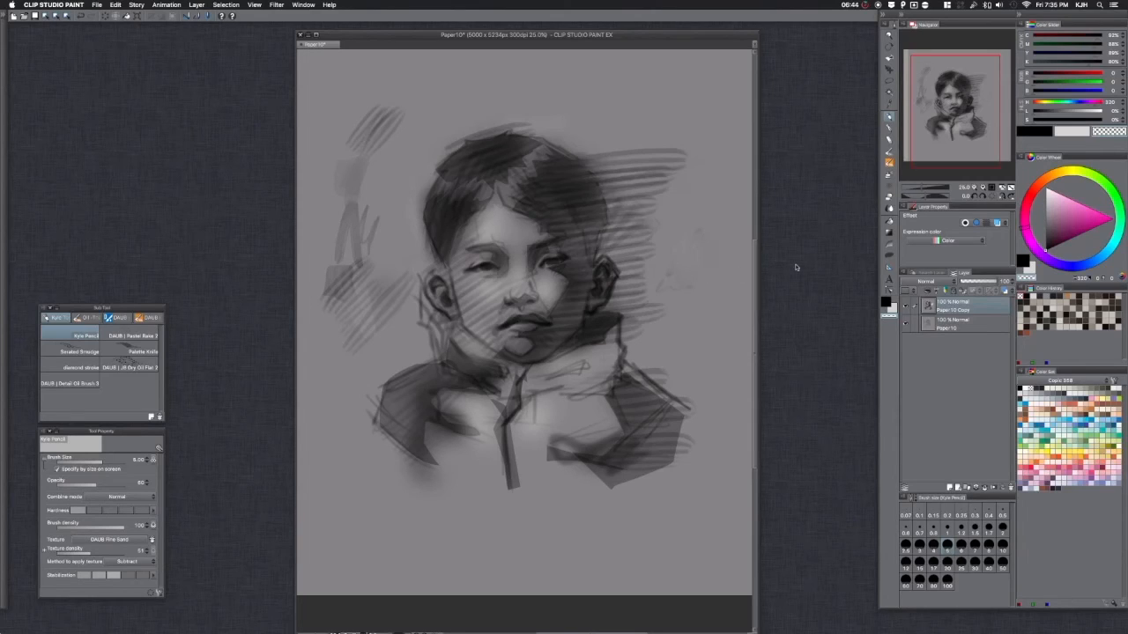
Step: Darken the lips and the locks of the fringe over the forehead with the Kyle Pencil, starting from black
click(888, 302)
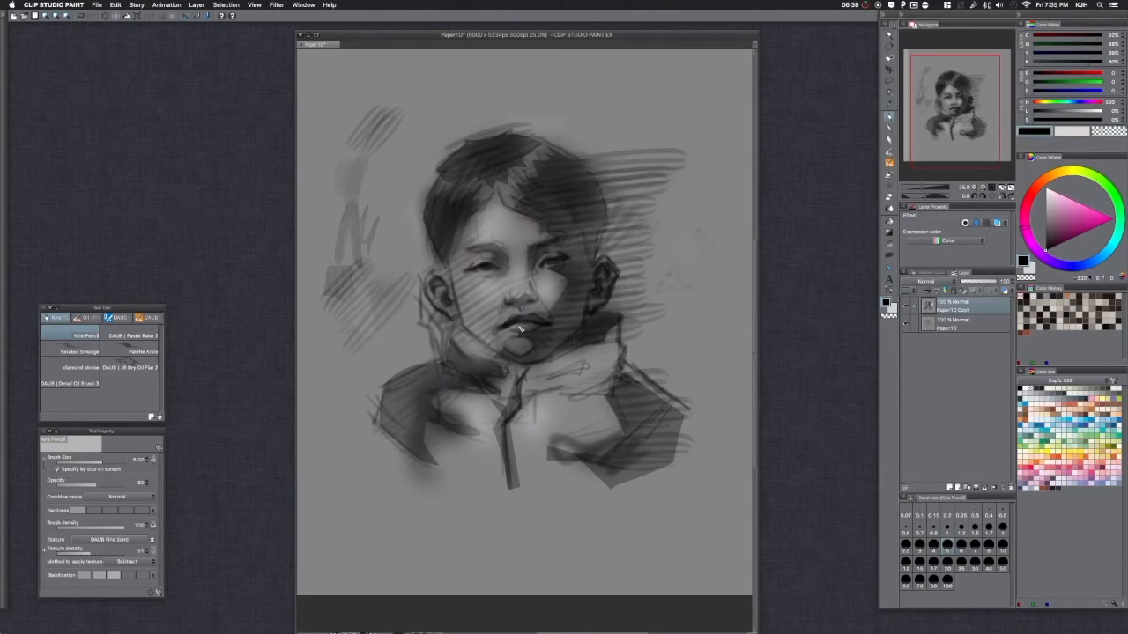
drag(510, 328, 530, 332)
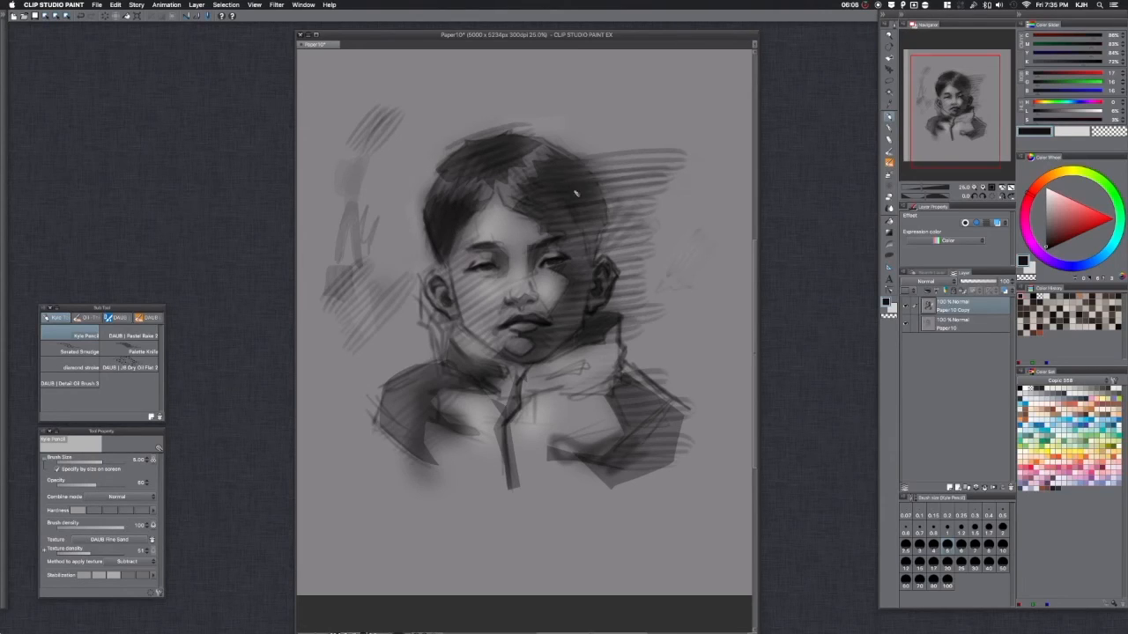
mouse_move(511, 204)
mouse_down()
mouse_move(526, 211)
mouse_move(481, 220)
mouse_up()
drag(498, 186, 530, 212)
Step: Sample tones from the hair and darken the shadow-side sideburn above the ear with the Kyle Pencil
alt+click(444, 260)
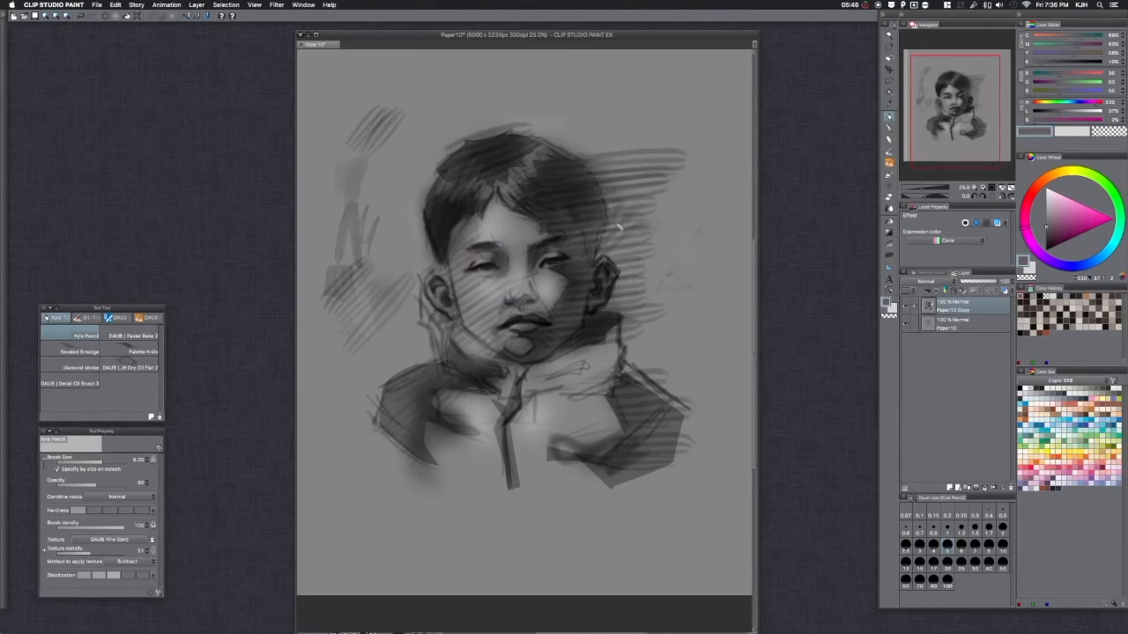
alt+click(581, 187)
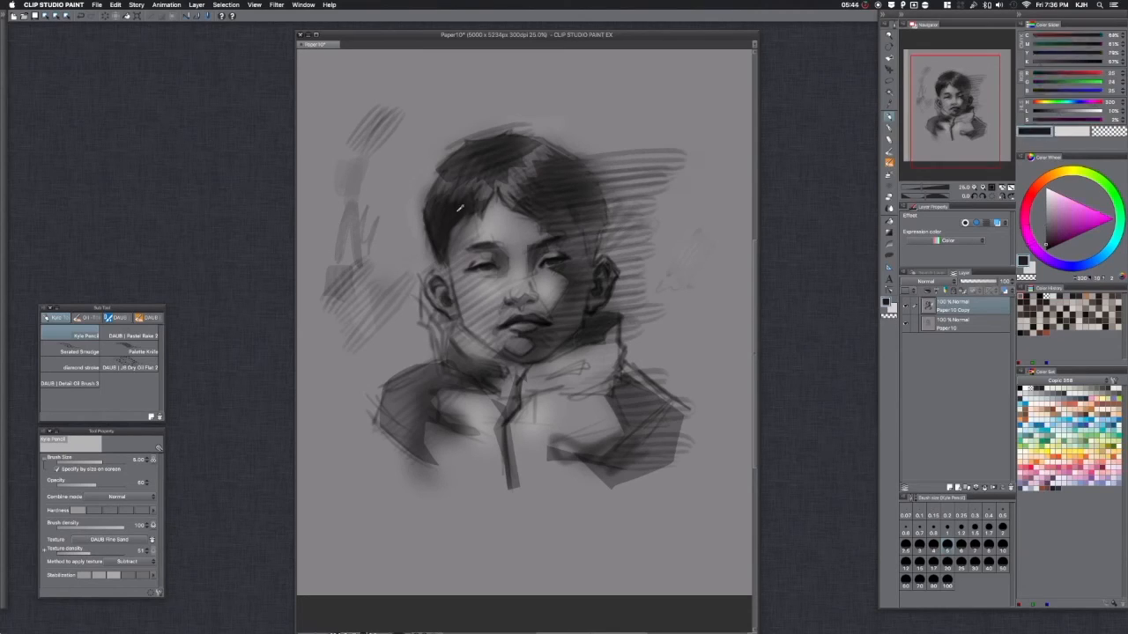
alt+click(599, 259)
drag(596, 229, 585, 252)
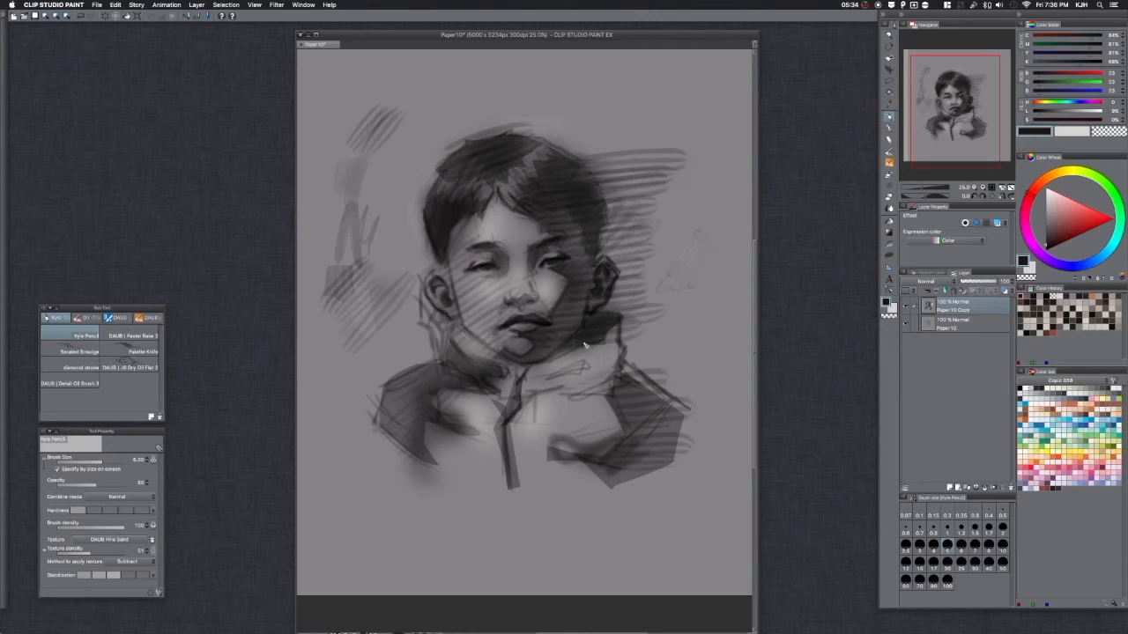
Step: Shade the collar fold below the chin and the underside and shadow edge of the nose with the Kyle Pencil
mouse_move(559, 374)
mouse_down()
mouse_move(582, 370)
mouse_move(546, 383)
mouse_move(571, 364)
mouse_up()
mouse_move(531, 301)
mouse_down()
mouse_move(515, 302)
mouse_move(534, 301)
mouse_up()
click(130, 334)
drag(517, 300, 509, 308)
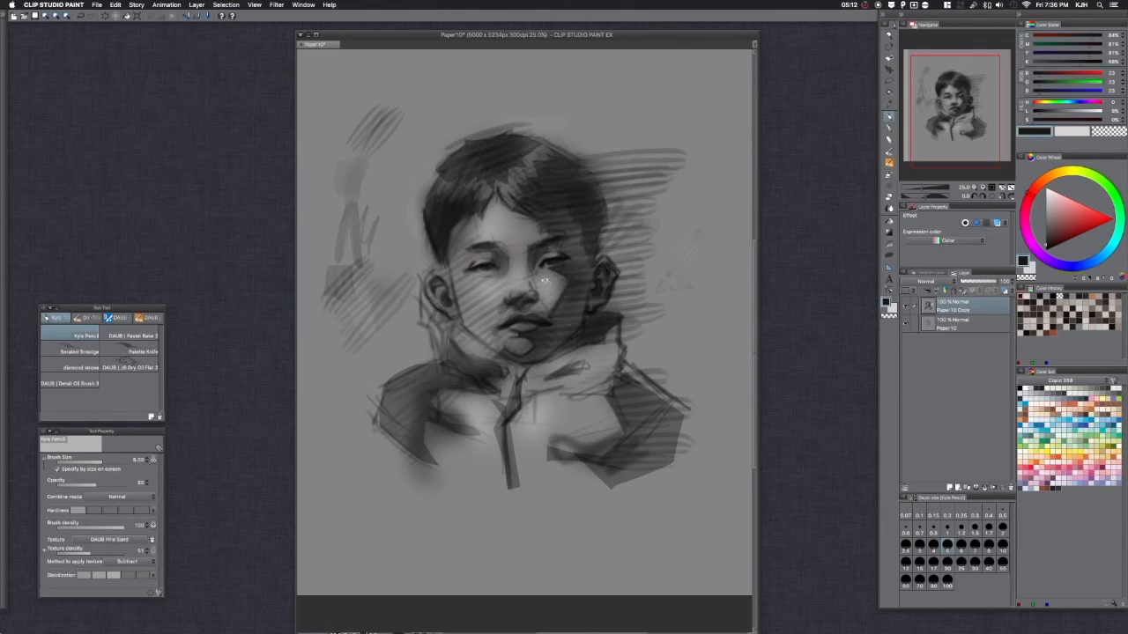
key(c)
drag(515, 289, 540, 294)
Step: Refine the lips and the shadow along the nose bridge with the Kyle Pencil using tones sampled from the drawing
alt+click(625, 225)
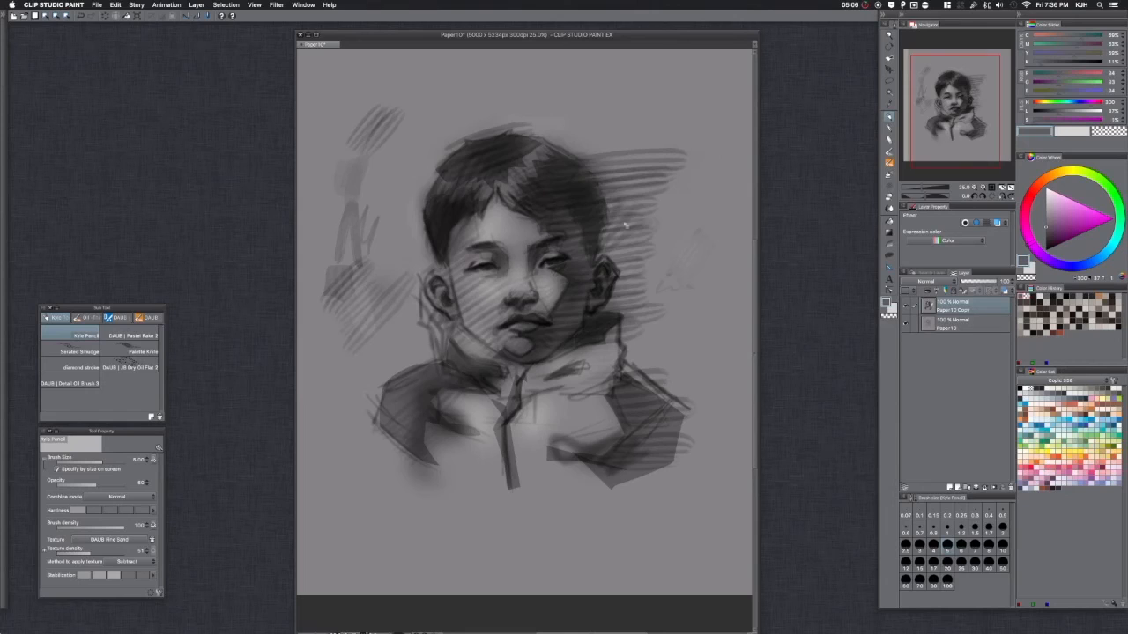
drag(546, 323, 538, 319)
alt+click(497, 232)
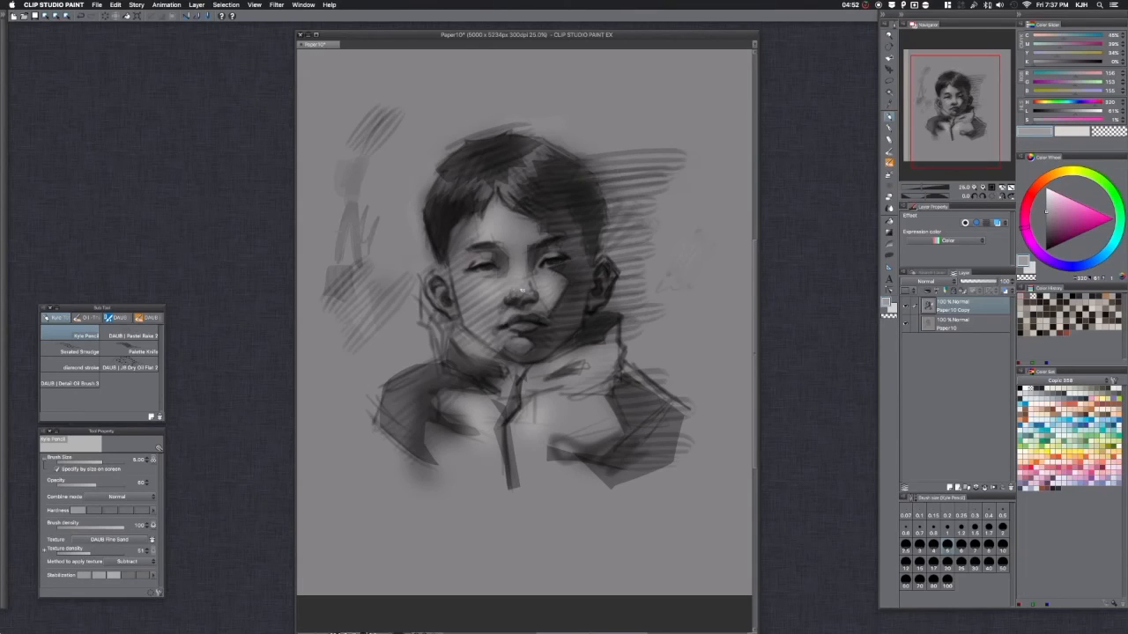
drag(532, 284, 531, 296)
key(super+z)
alt+click(535, 259)
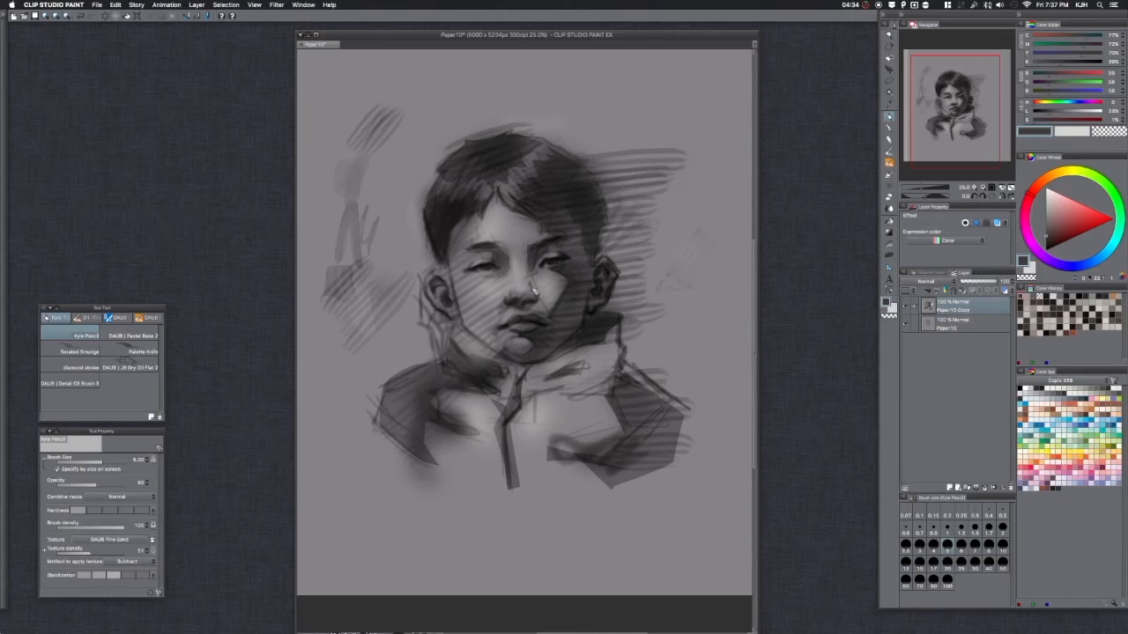
drag(533, 289, 528, 252)
Step: Roughen the ear edges with Serrated Smudge, and return to the Kyle Pencil with a dark tone sampled from the shadow-side eye
click(85, 350)
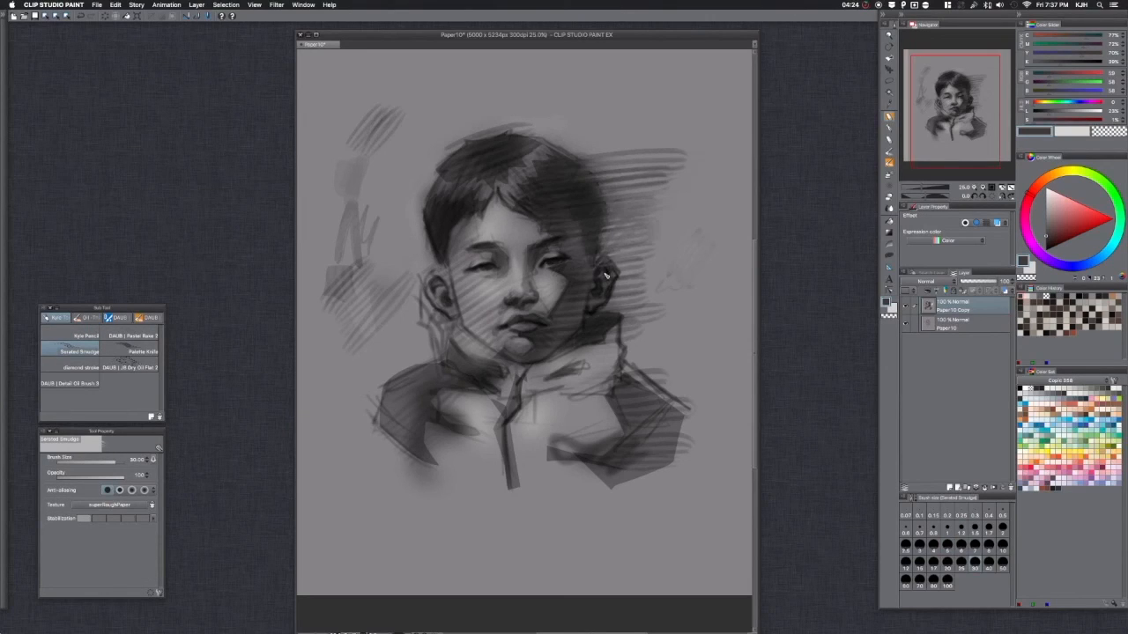
mouse_move(605, 274)
mouse_down()
mouse_move(628, 275)
mouse_move(633, 293)
mouse_up()
key(p)
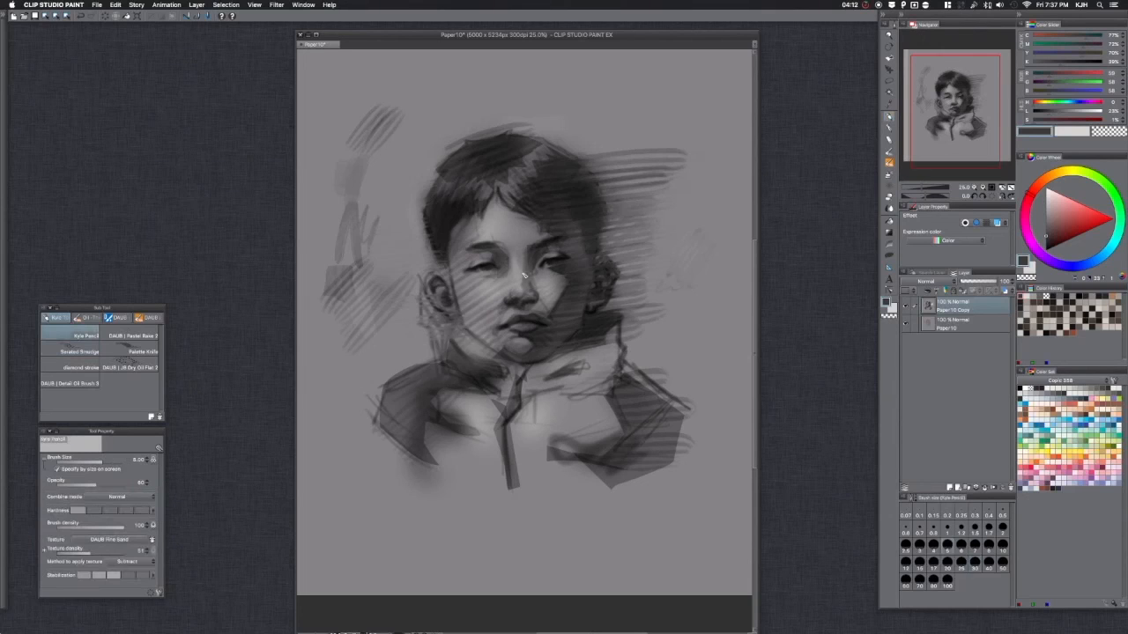
alt+click(552, 261)
Step: Toggle the Paper10 Copy layer's visibility to compare the shaded portrait with the original sketch
click(906, 305)
click(905, 304)
click(906, 305)
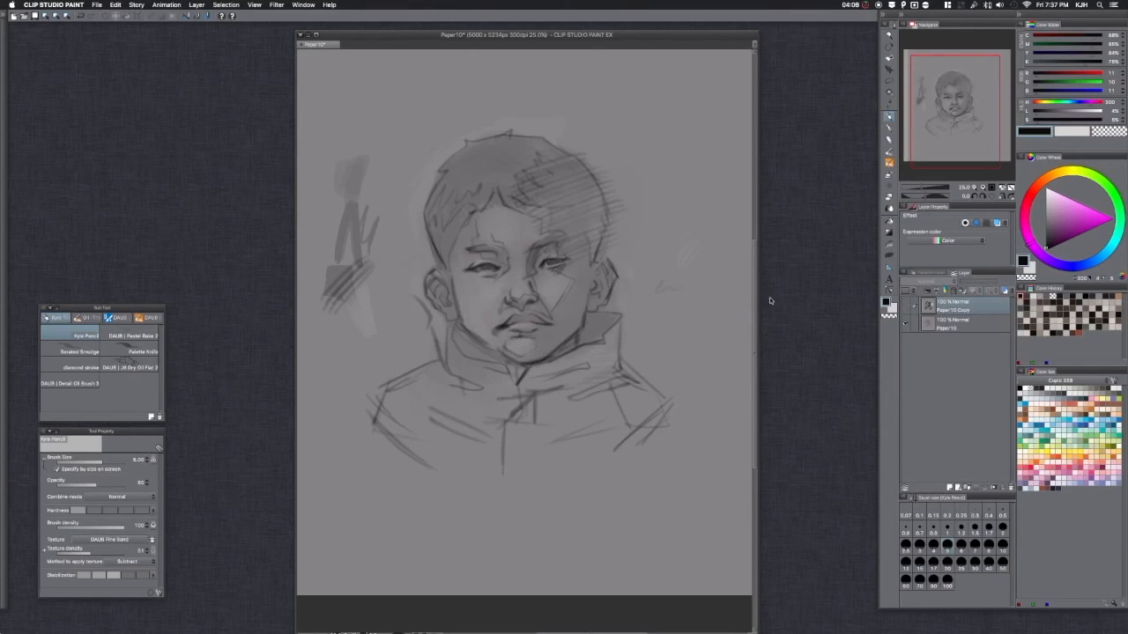
click(905, 305)
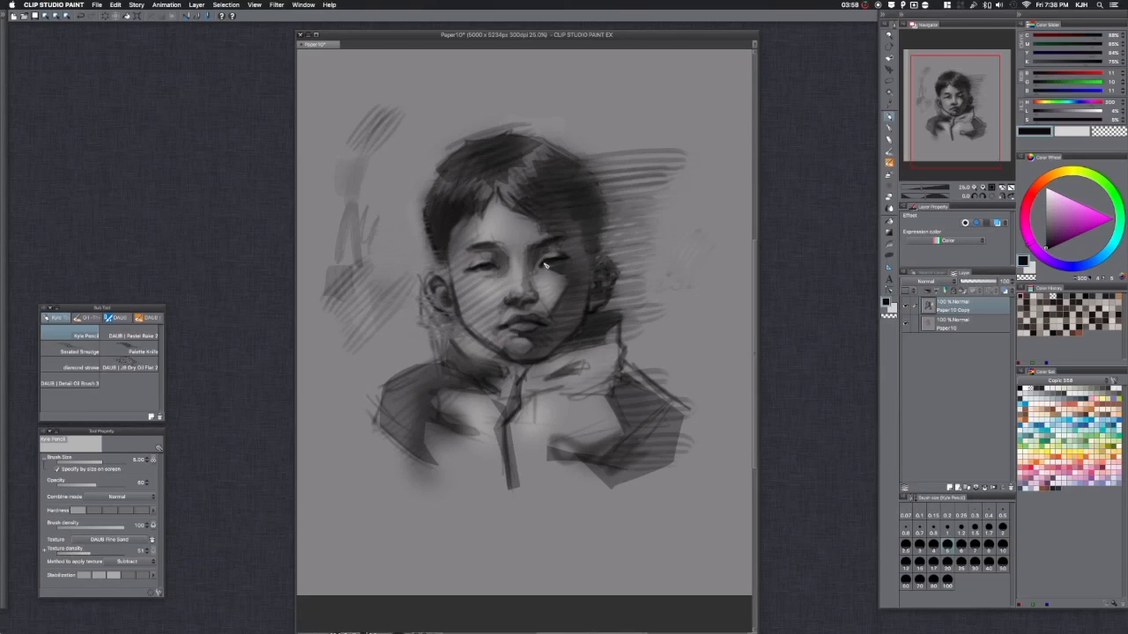
Step: Darken the lit-side eye with the Kyle Pencil and deepen the shadow side of the face with the Soft airbrush
drag(468, 268, 479, 262)
click(888, 174)
mouse_move(538, 227)
mouse_down()
mouse_move(566, 237)
mouse_move(572, 263)
mouse_move(553, 317)
mouse_move(513, 369)
mouse_move(610, 336)
mouse_up()
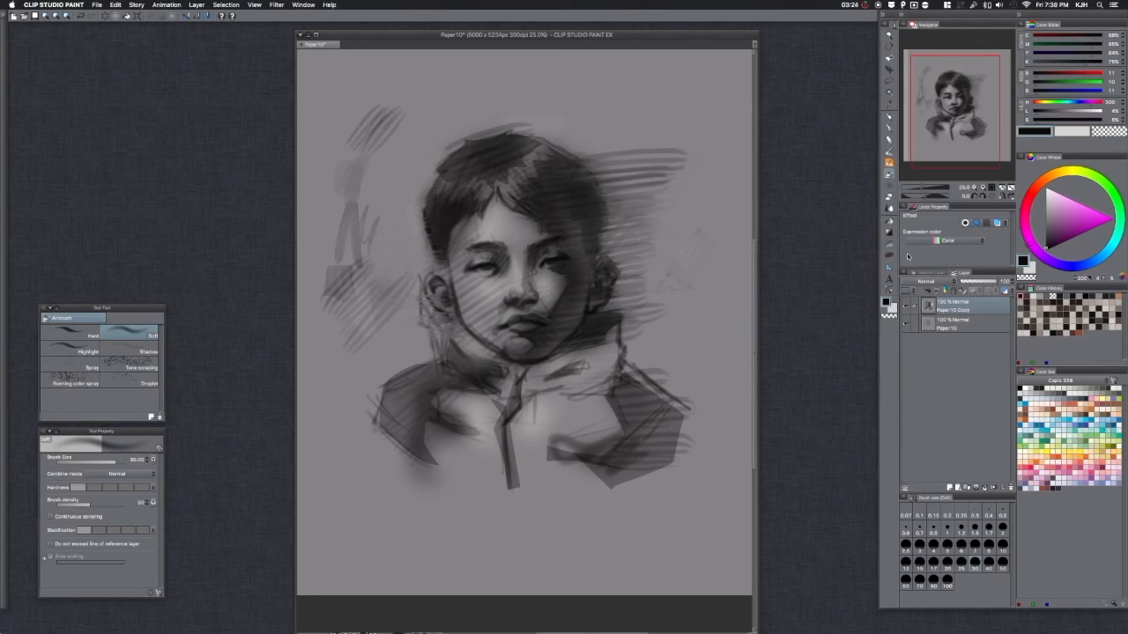
Step: Refine the area under the nose and the upper lip with the Kyle Pencil using sampled tones, and darken the shadow-side ear
click(889, 117)
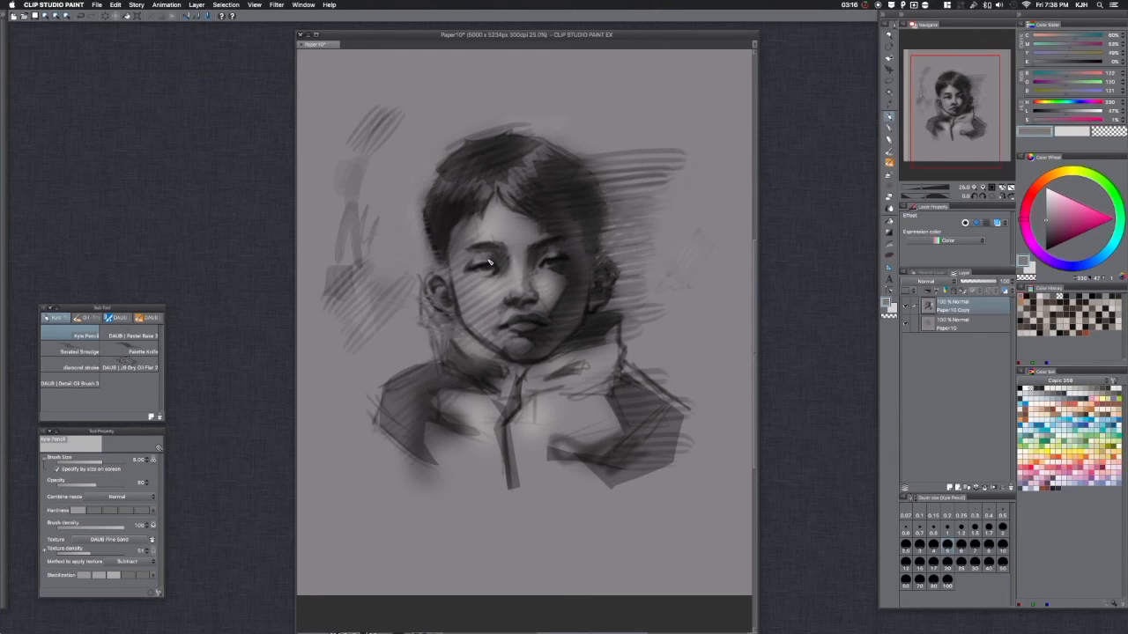
alt+click(553, 262)
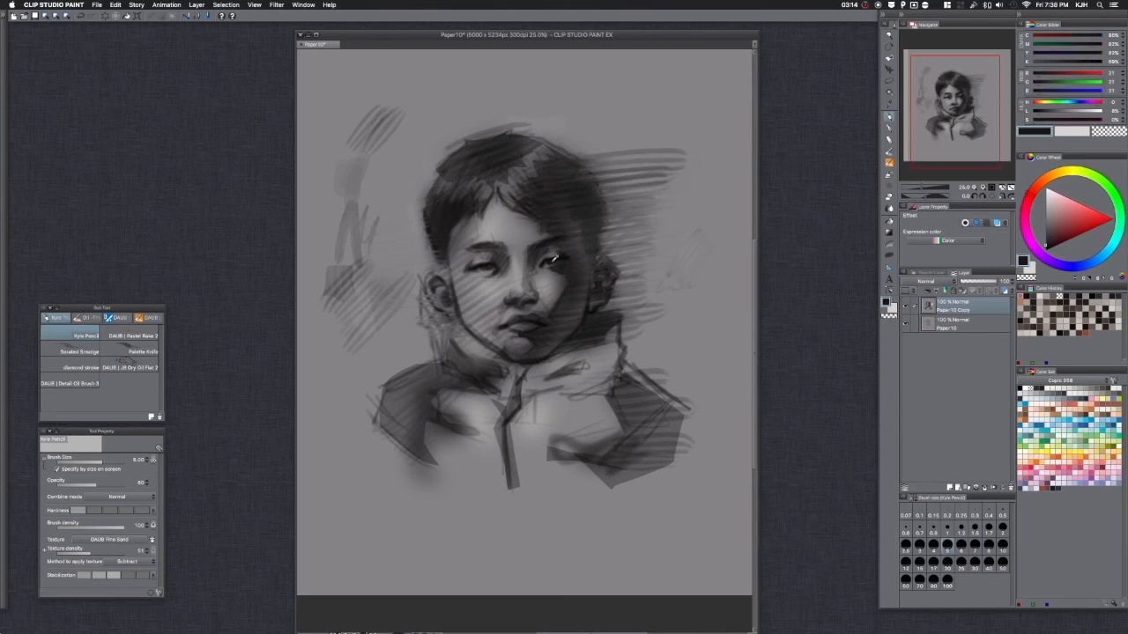
drag(523, 305, 530, 306)
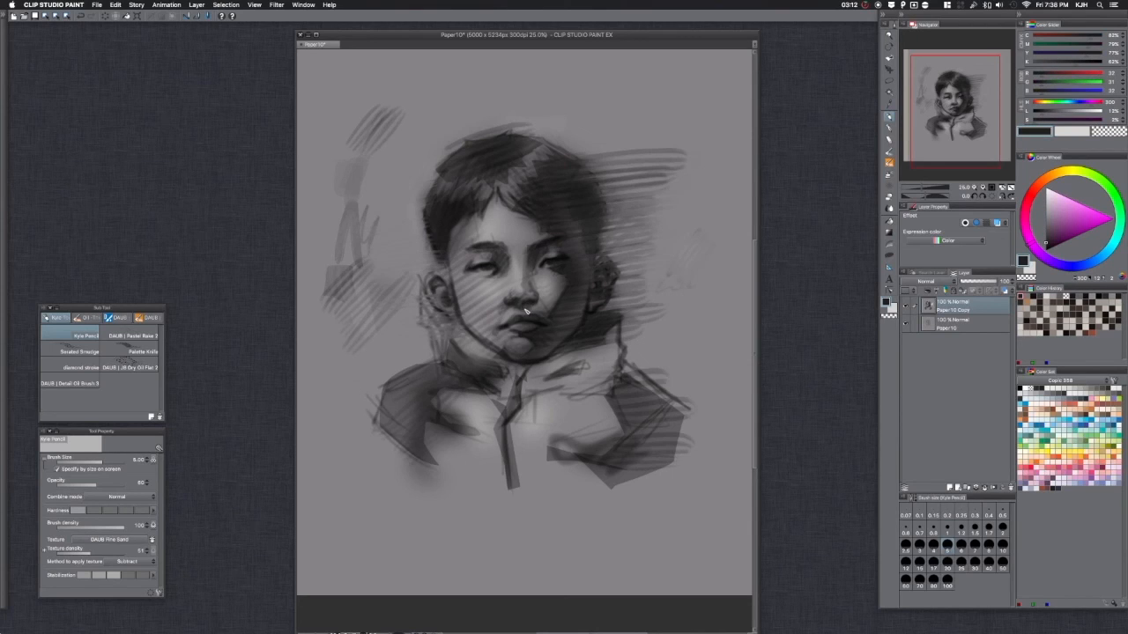
drag(510, 327, 518, 323)
alt+click(544, 292)
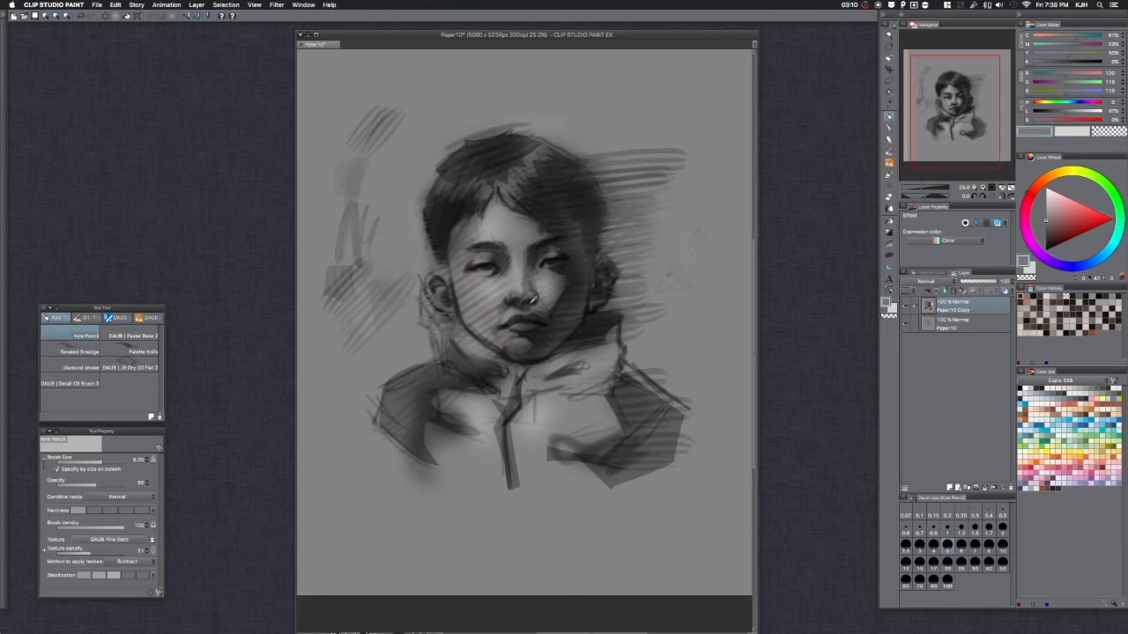
drag(516, 328, 524, 325)
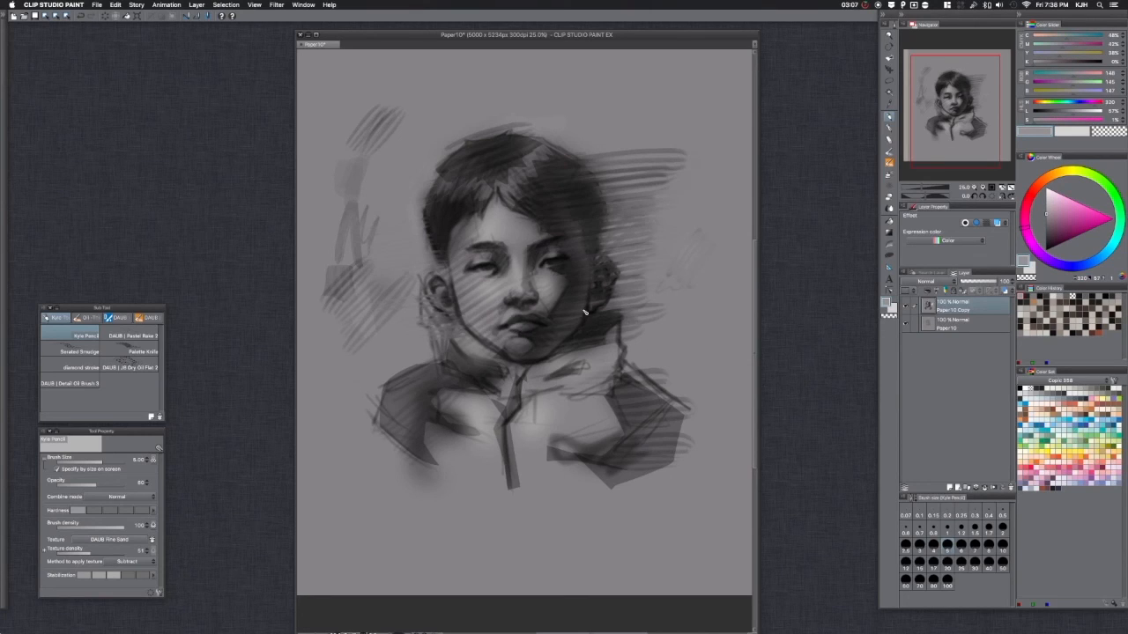
alt+click(555, 262)
mouse_move(604, 284)
mouse_down()
mouse_move(603, 267)
mouse_move(610, 279)
mouse_up()
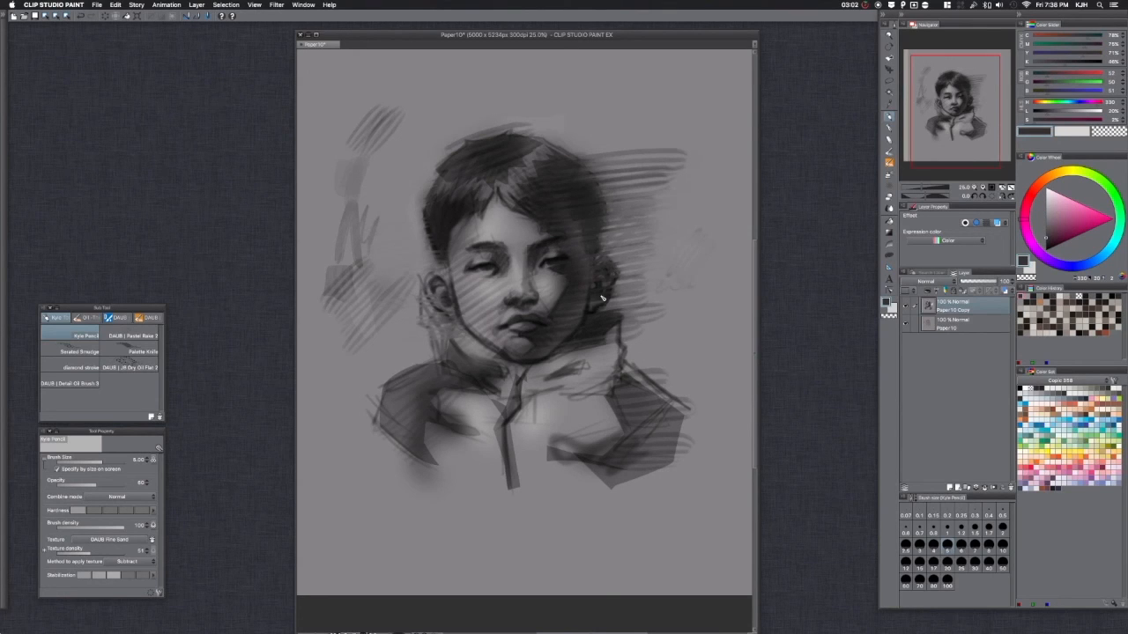